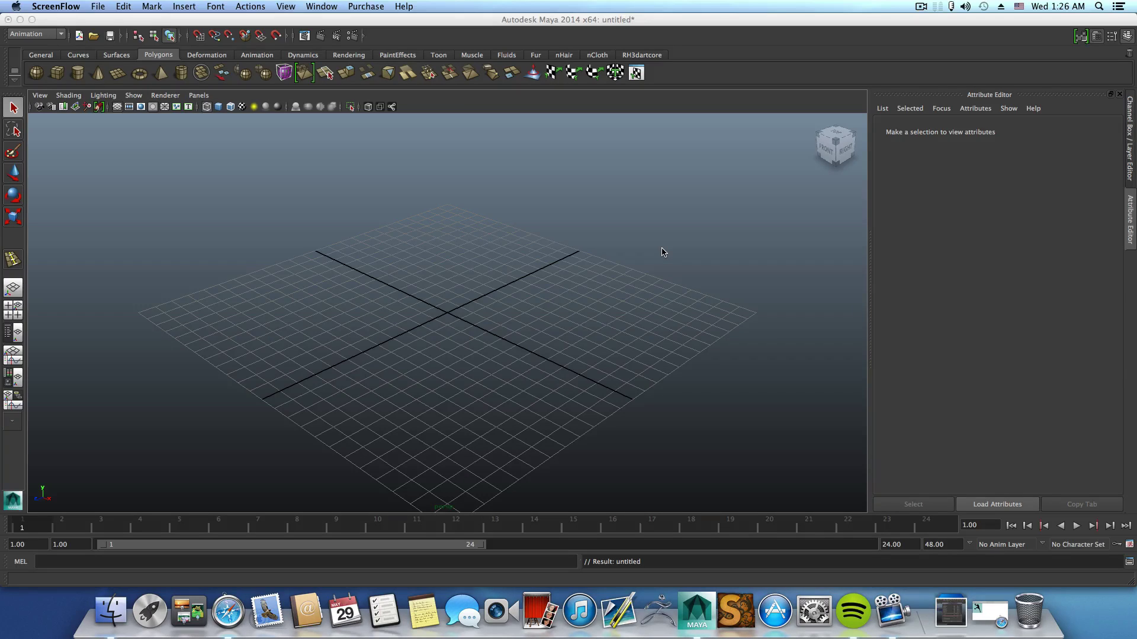
Step: Create a polygon plane at the origin and scale it up to about 24, shown shaded
left_click(118, 76)
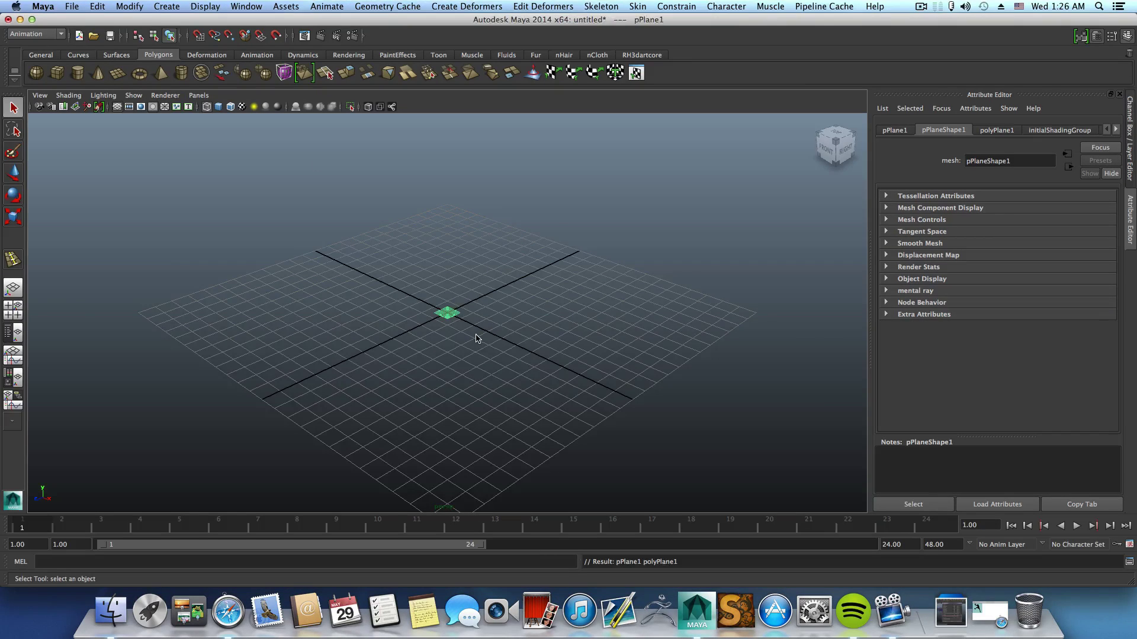
scroll(478, 339, "up", 3)
key("r")
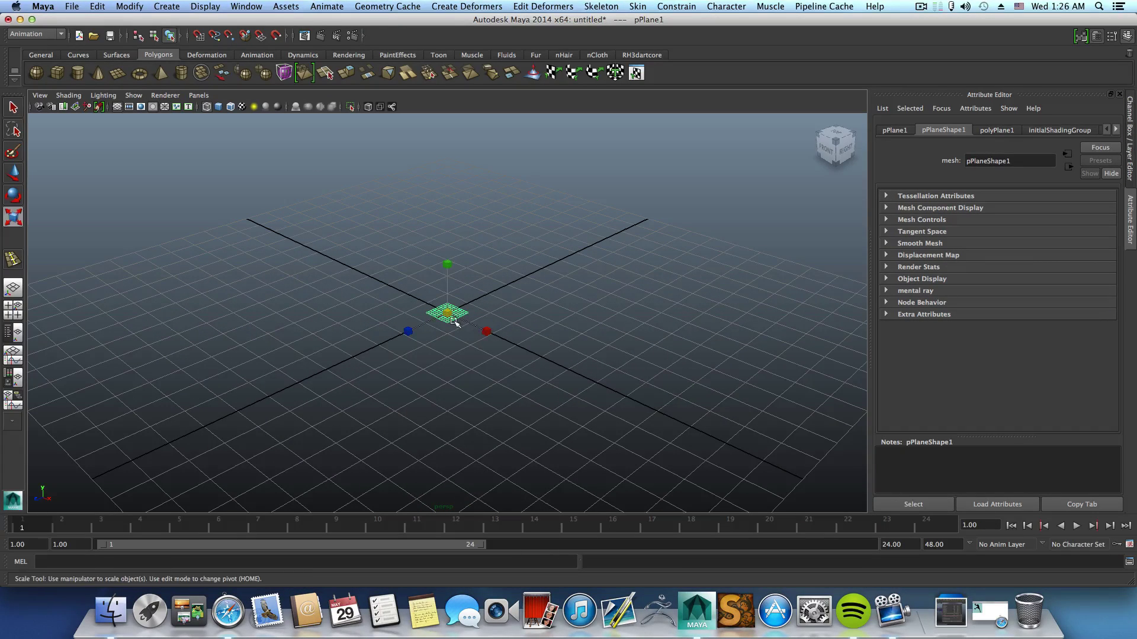
left_click_drag(449, 314, 847, 326)
left_click_drag(433, 315, 545, 316)
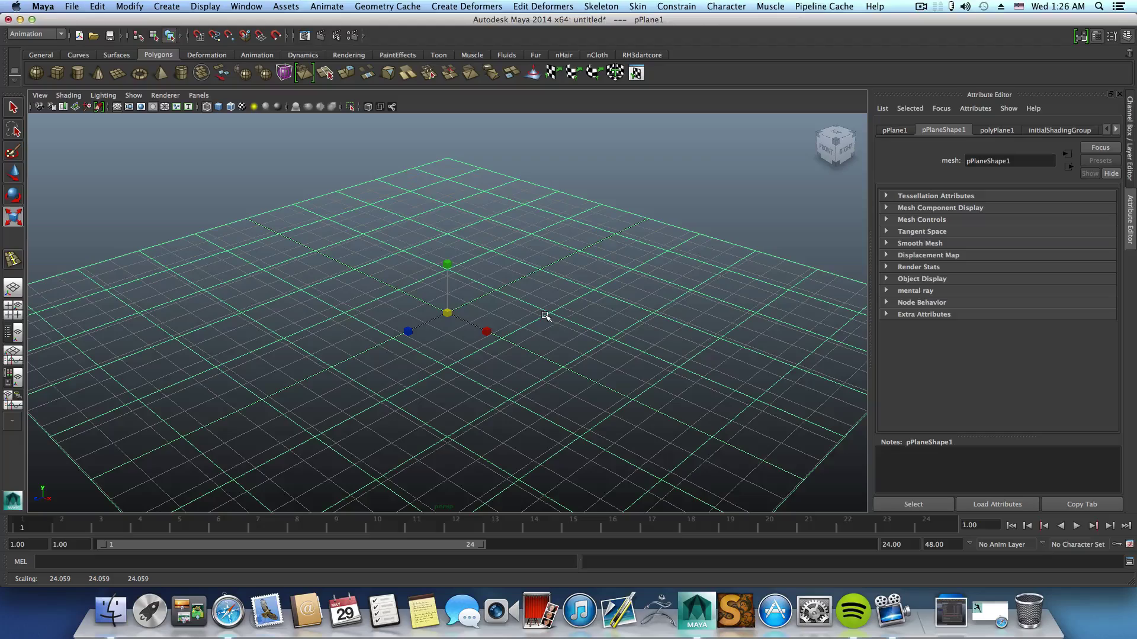
key("5")
scroll(543, 318, "down", 5)
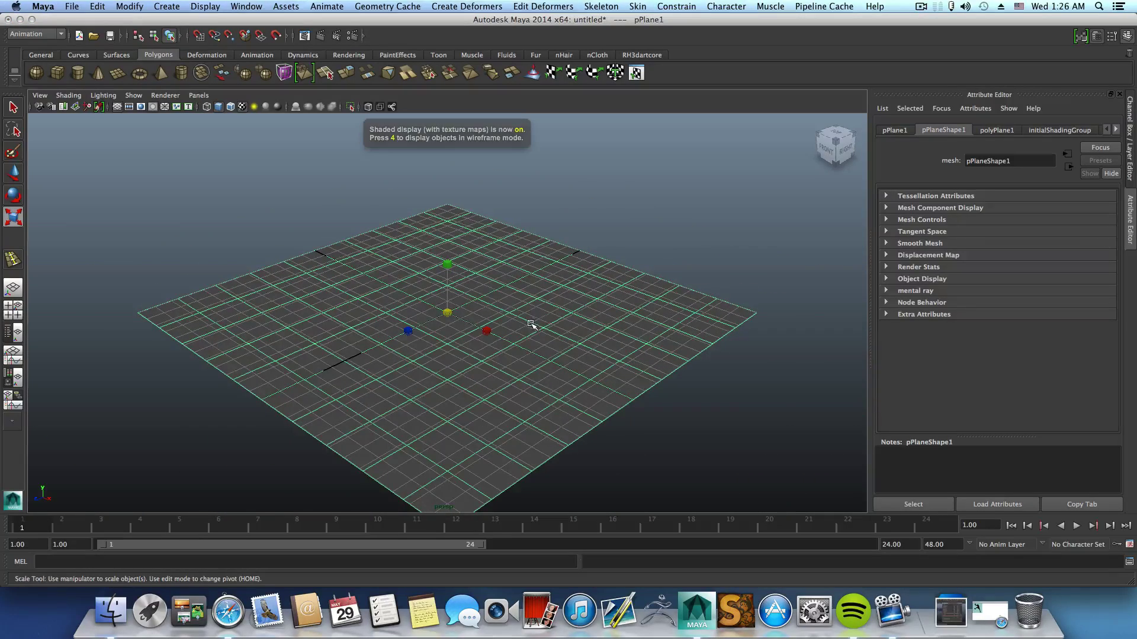
left_click_drag(531, 325, 490, 330, "alt")
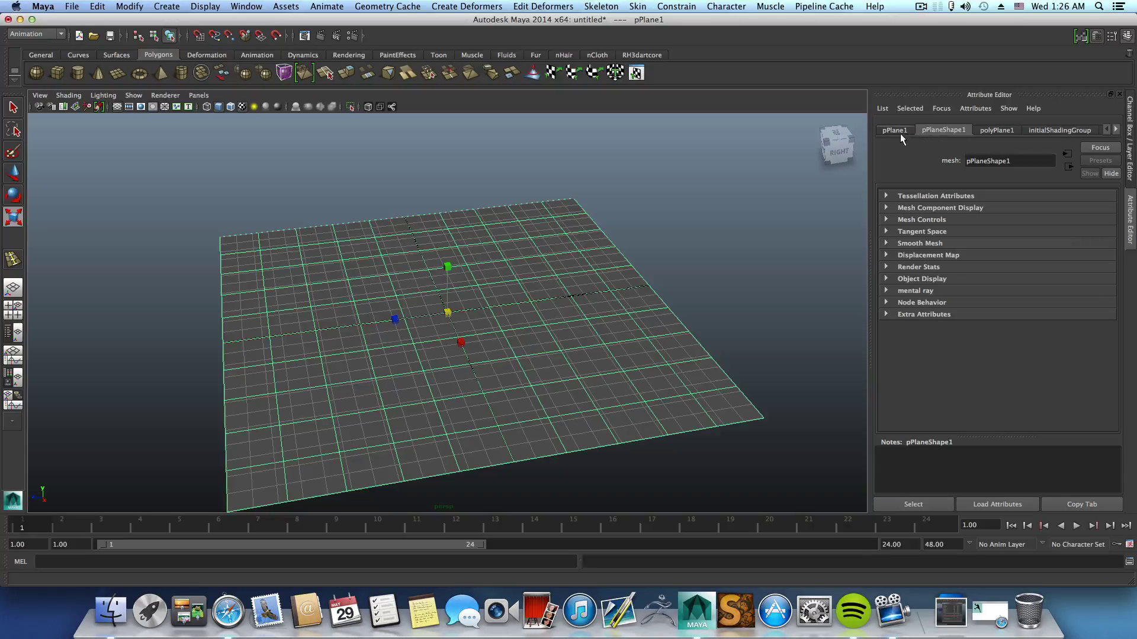
Step: Reduce the plane's subdivisions to 1×1 and assign it a new Lambert material
left_click(1006, 129)
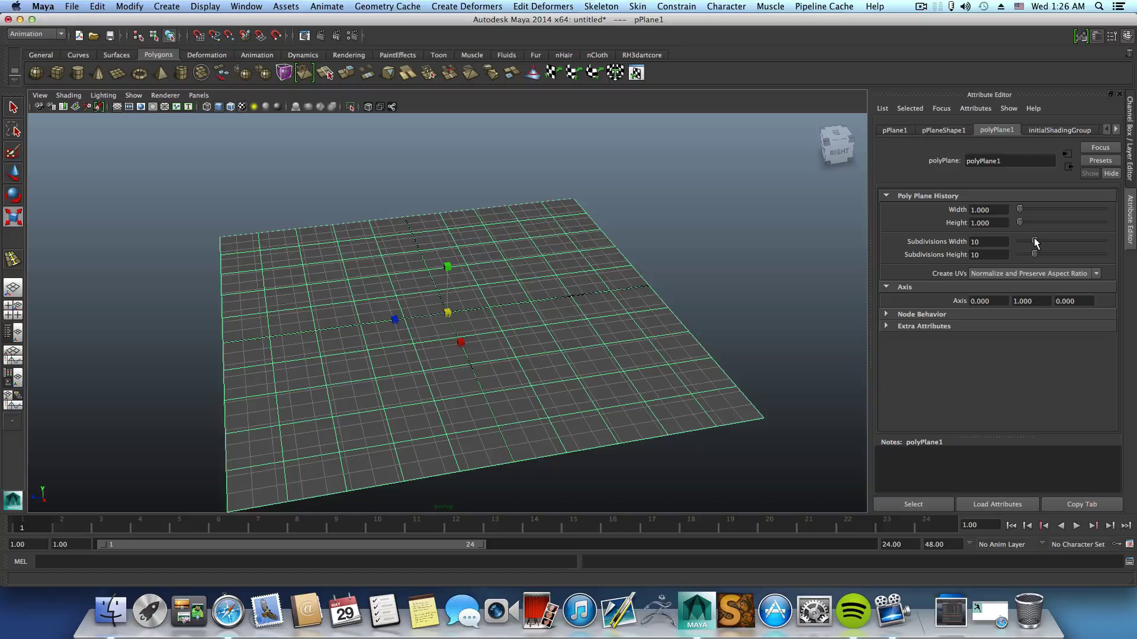
mouse_move(1034, 242)
left_mouse_down()
mouse_move(1013, 244)
mouse_move(1019, 254)
left_mouse_up()
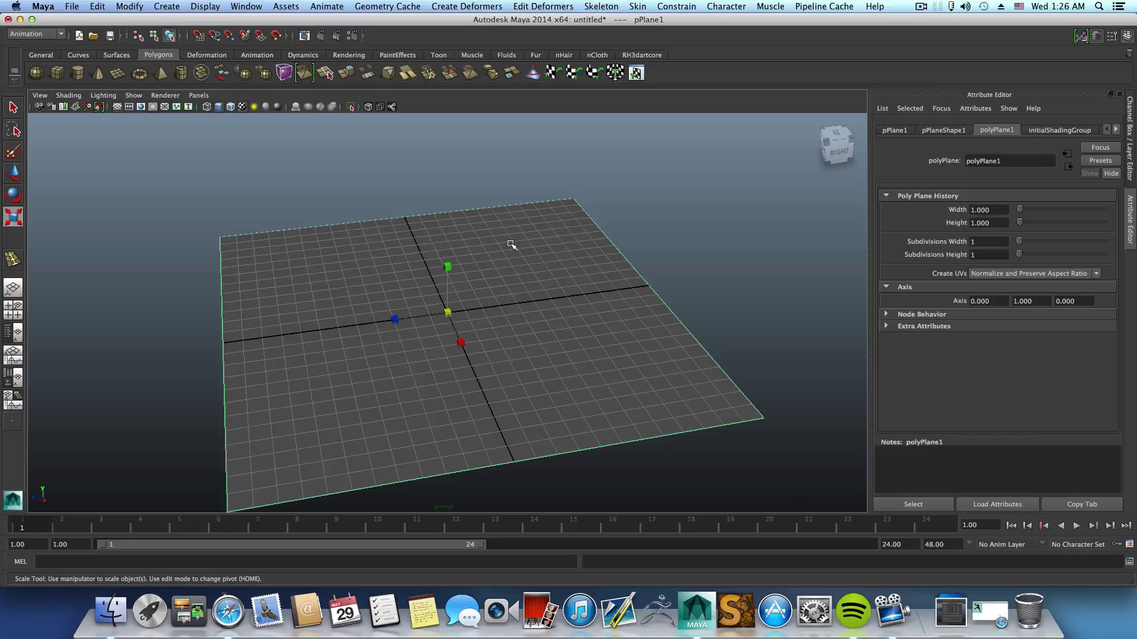
right_click_drag(510, 244, 594, 483)
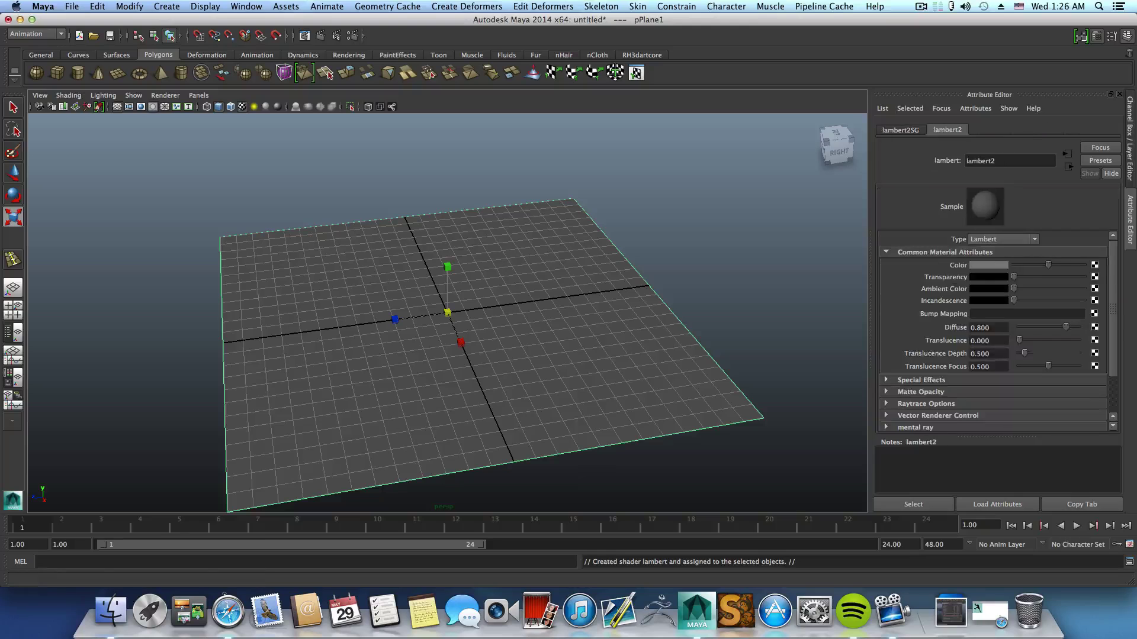
Step: Map a File texture using dunk.png into the material's colour channel
left_click(1094, 265)
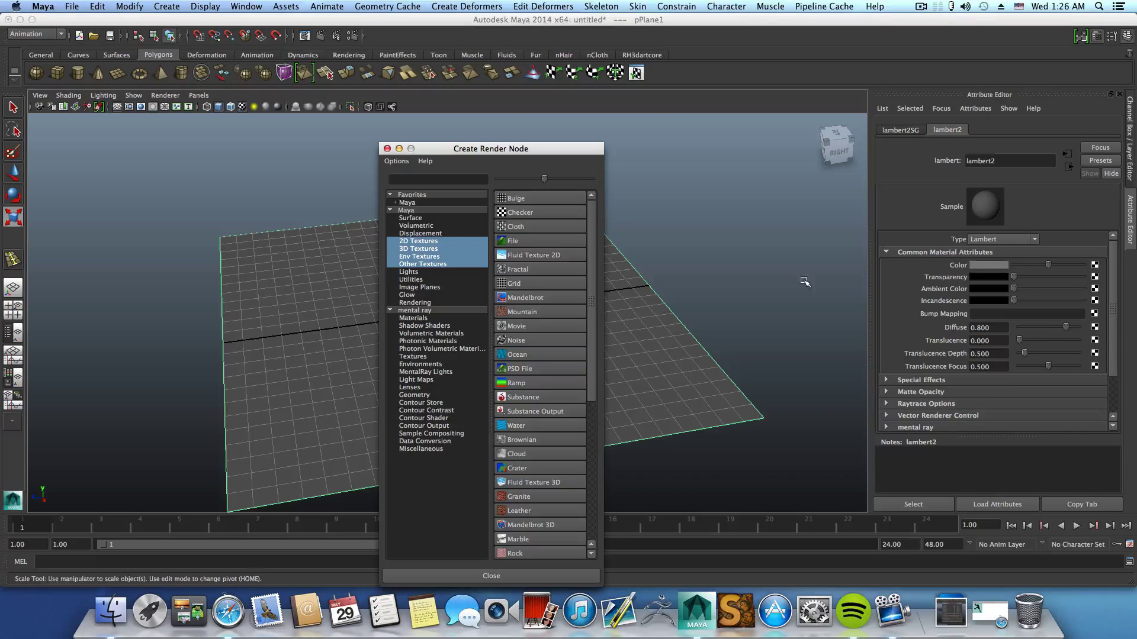
left_click(522, 239)
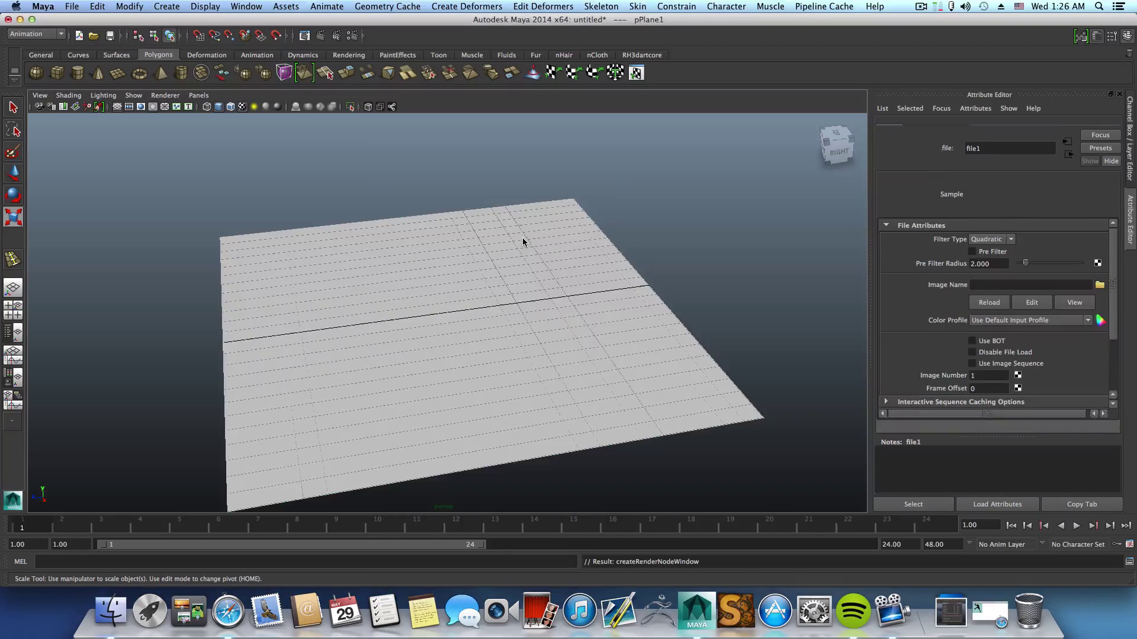
left_click(1099, 297)
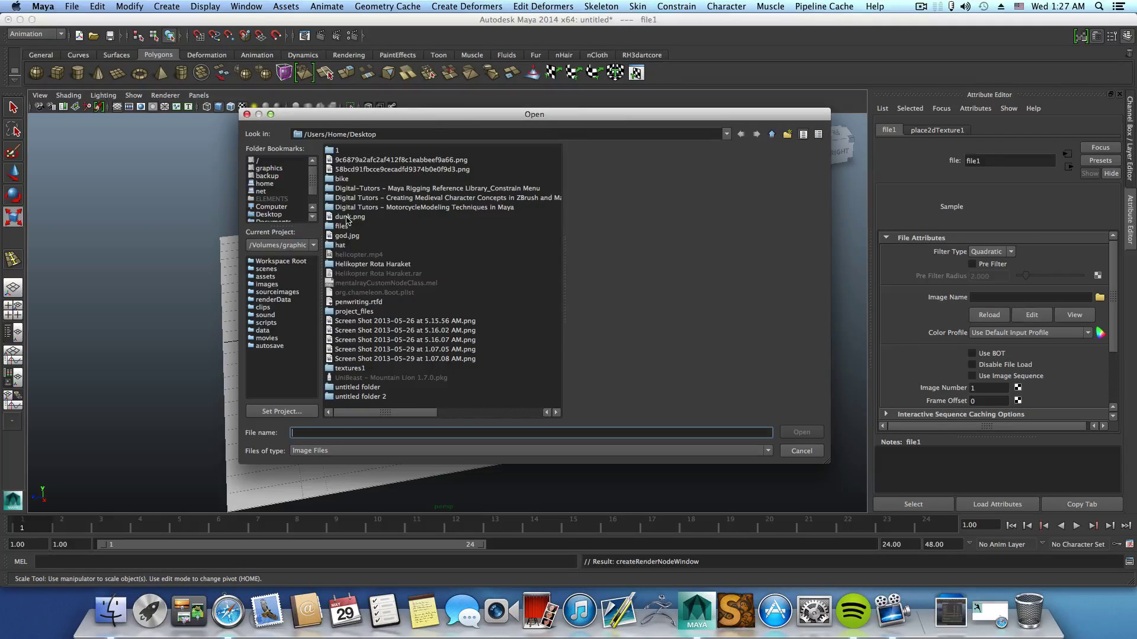
left_click(348, 218)
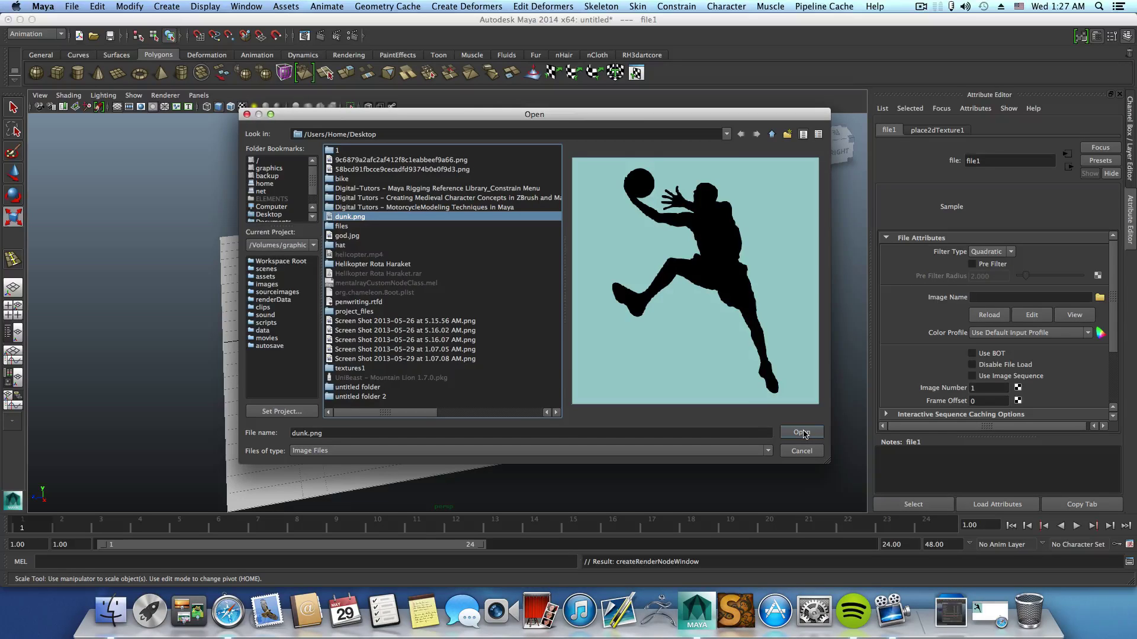
left_click(801, 432)
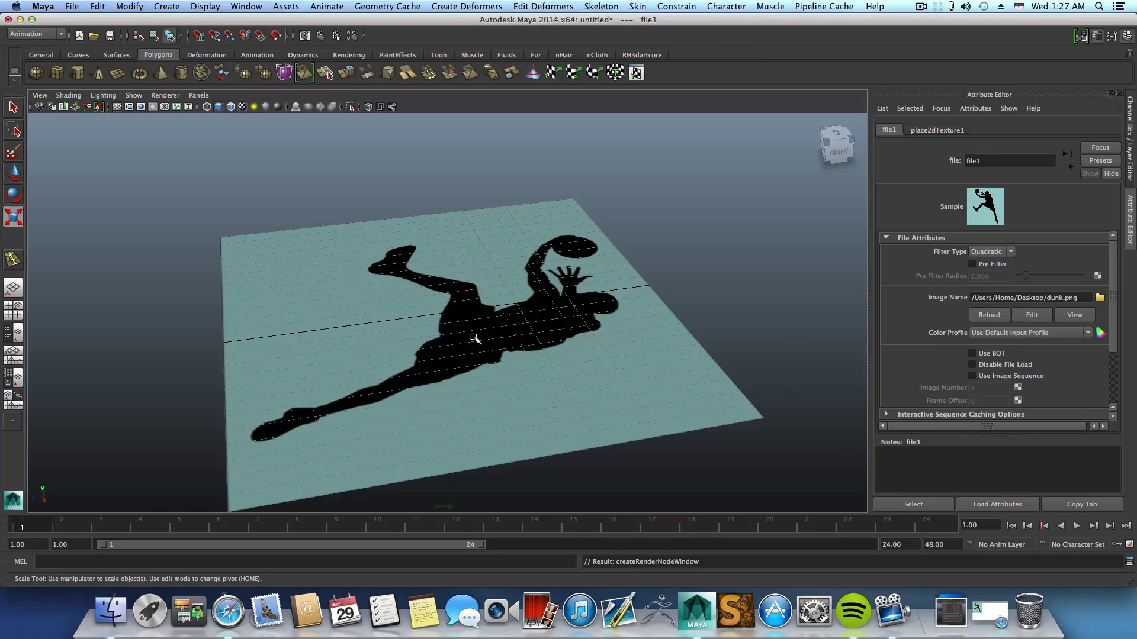
Step: Tumble to a top-down view, toggle textured display, select the plane and open Modify > Convert
left_click_drag(440, 357, 555, 361, "alt")
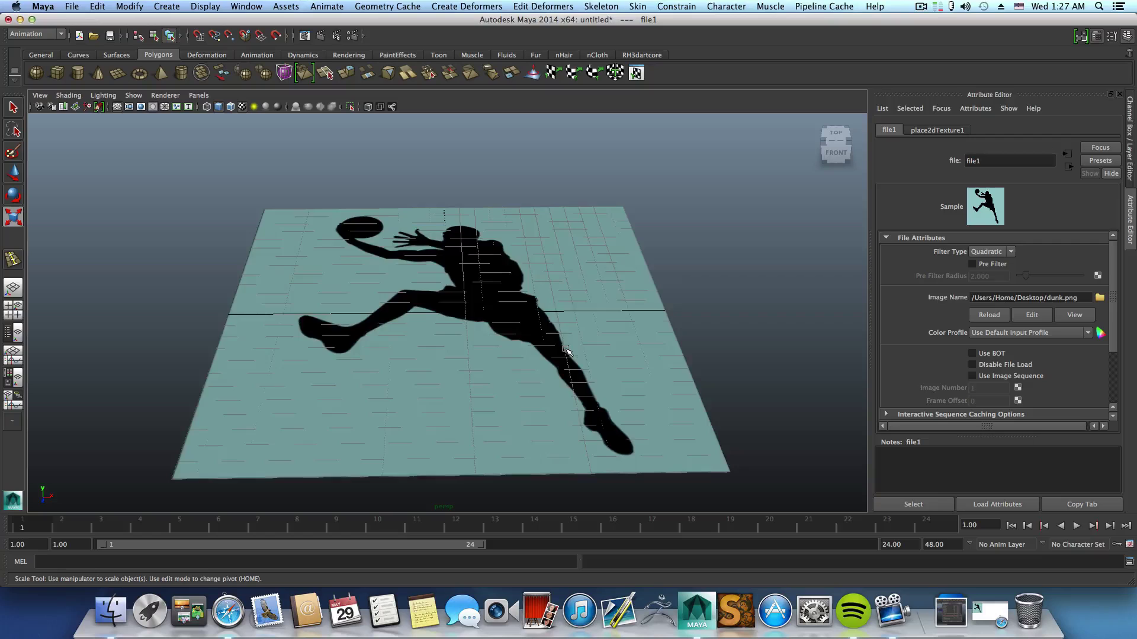
key("5")
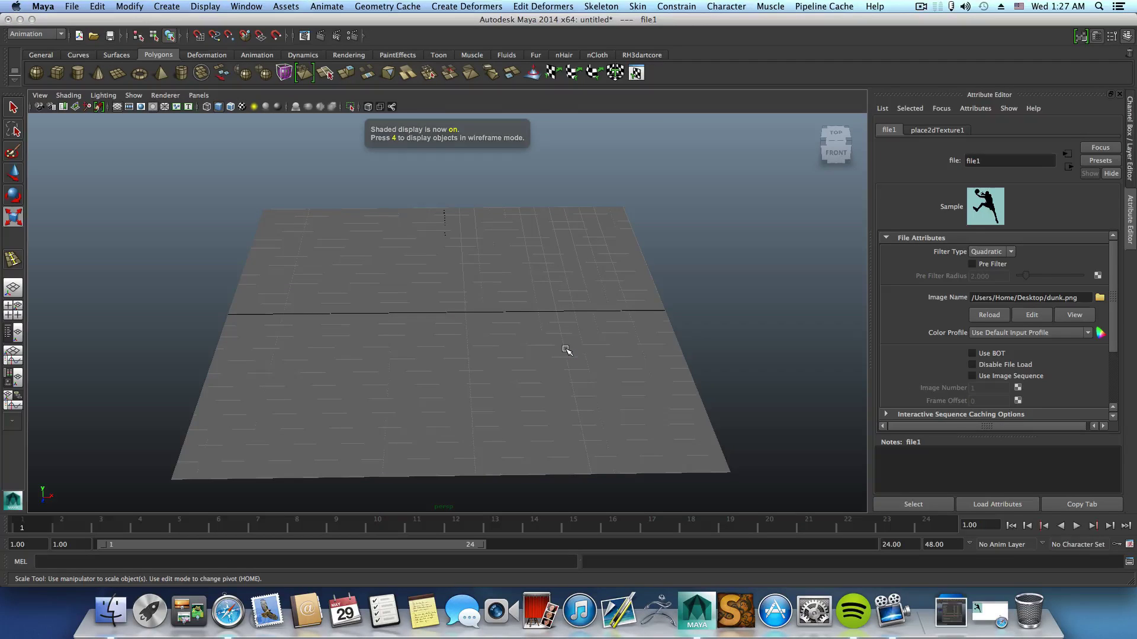
key("6")
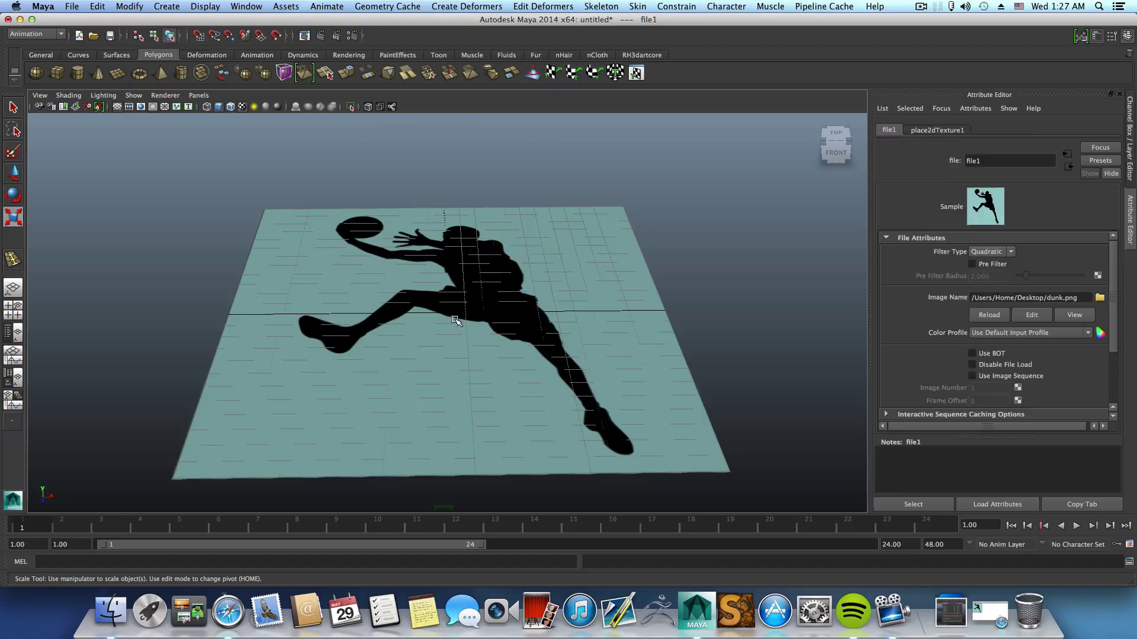
left_click(457, 321)
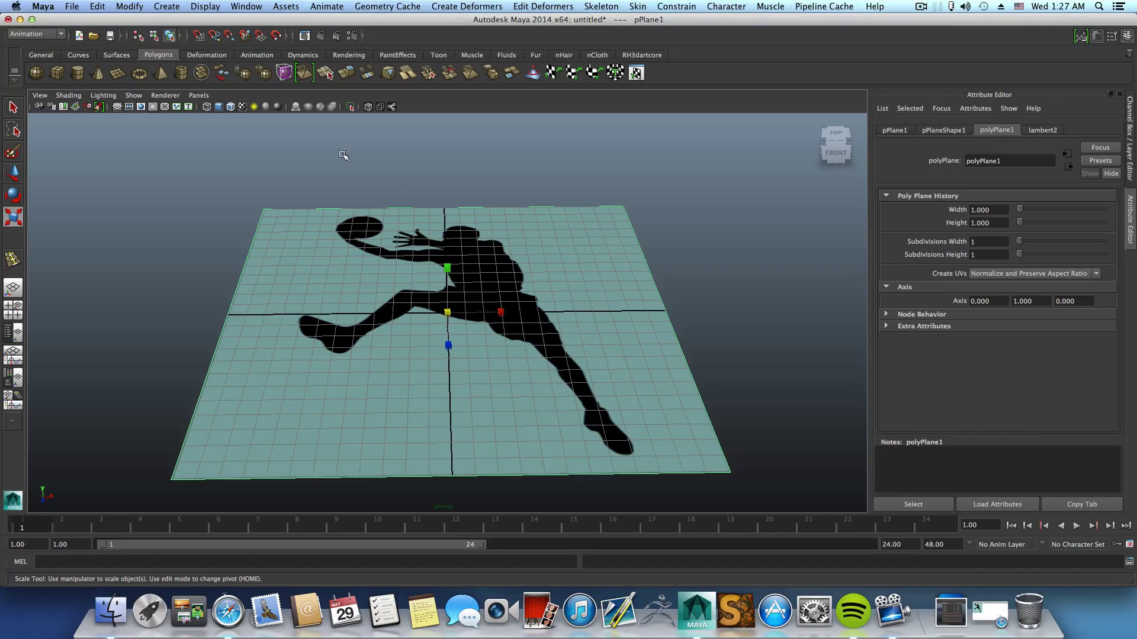
left_click(129, 7)
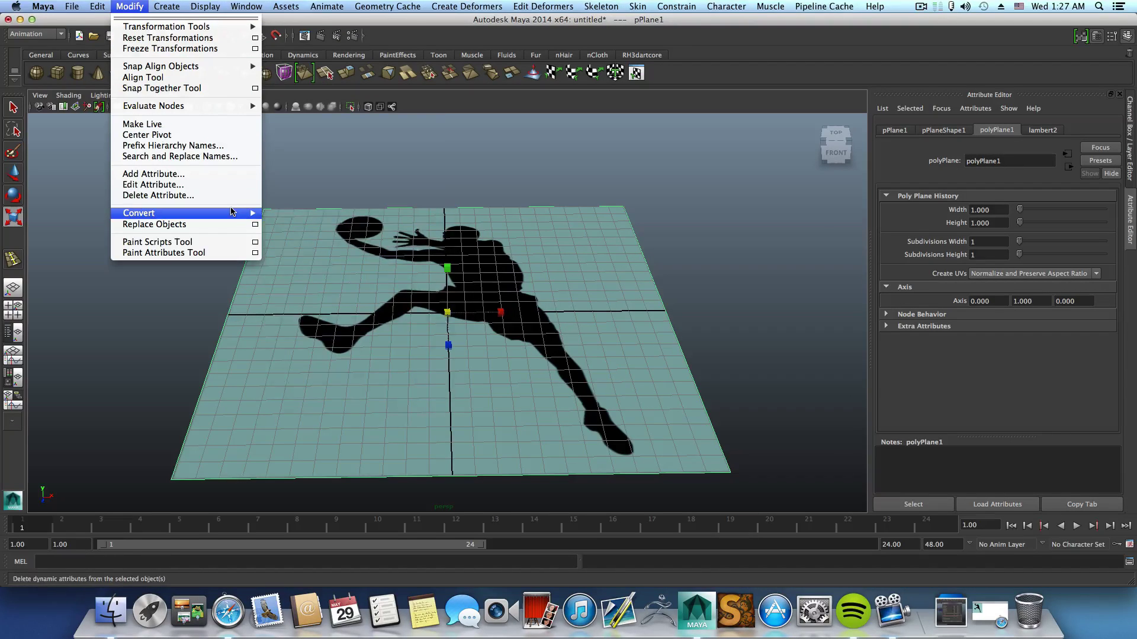
mouse_move(237, 213)
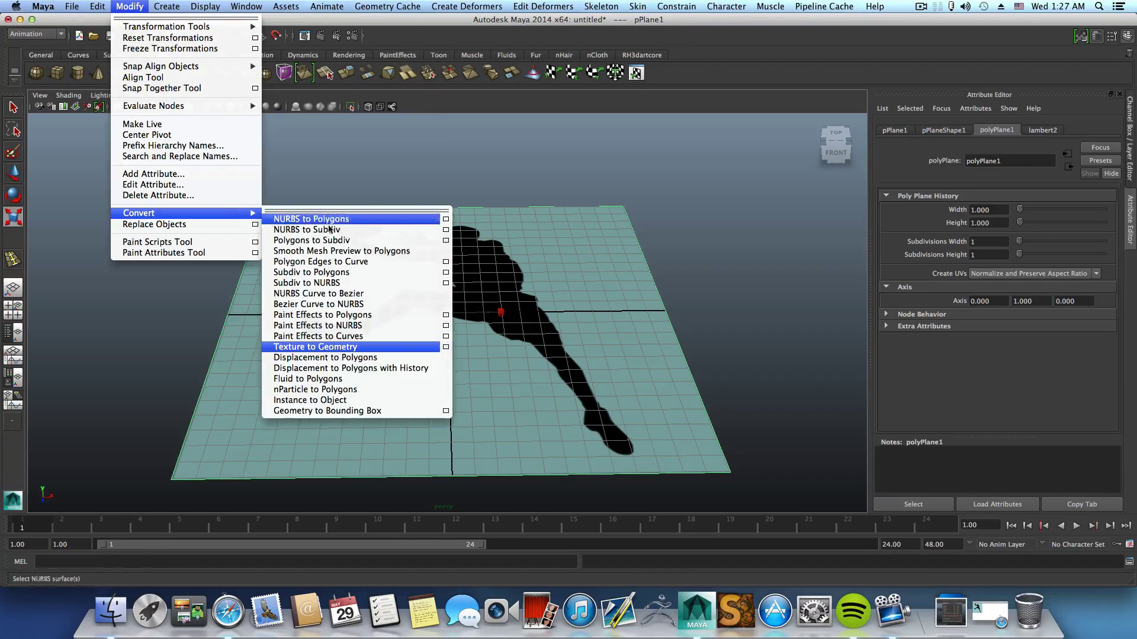
Step: Open the Texture to Geometry options and load dunk.png as the input image
left_click(446, 348)
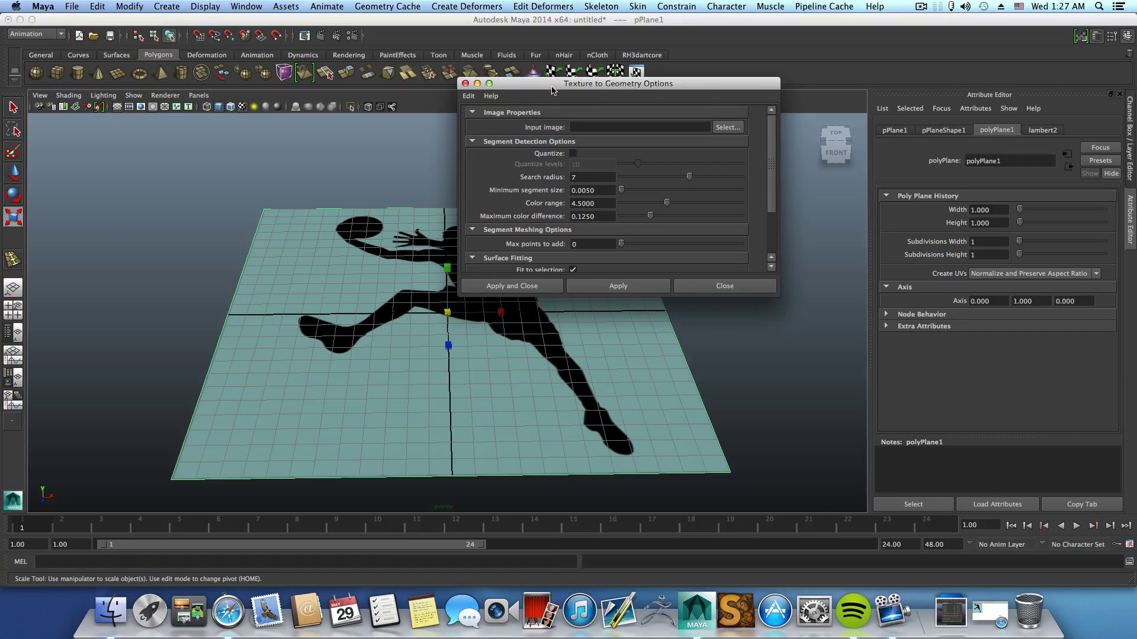
left_click_drag(553, 89, 526, 116)
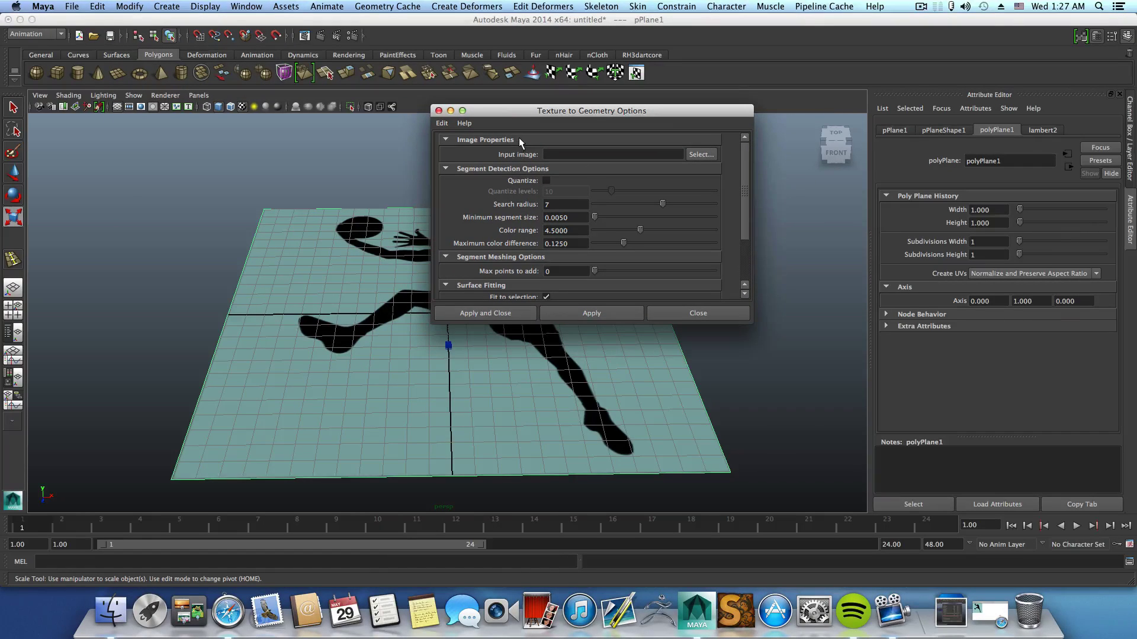
left_click(440, 123)
left_click(451, 151)
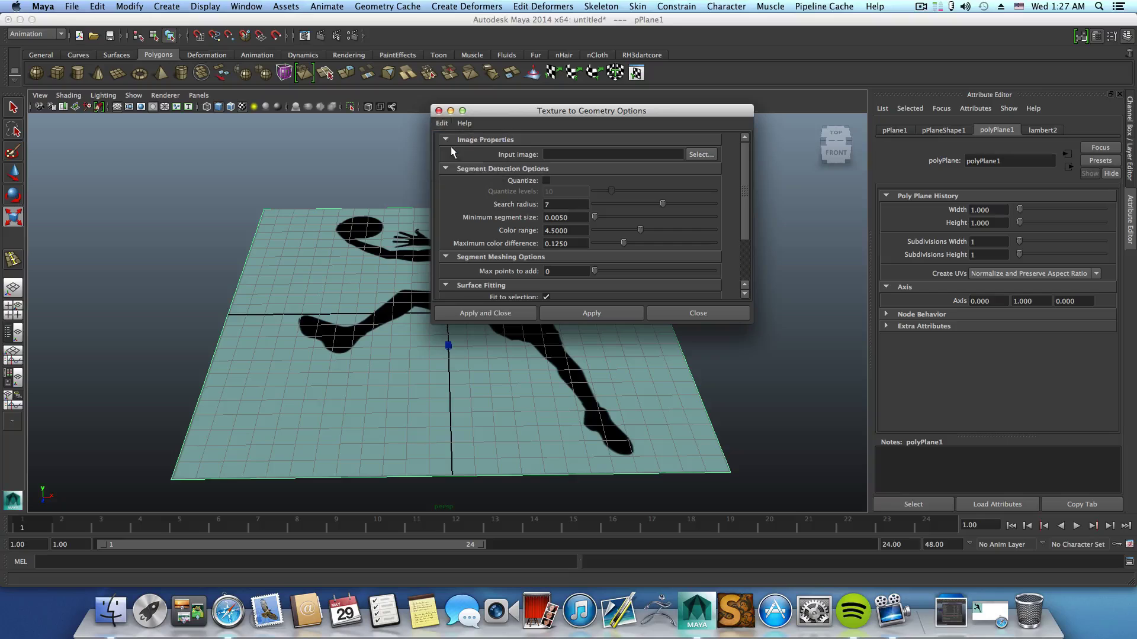
left_click(699, 154)
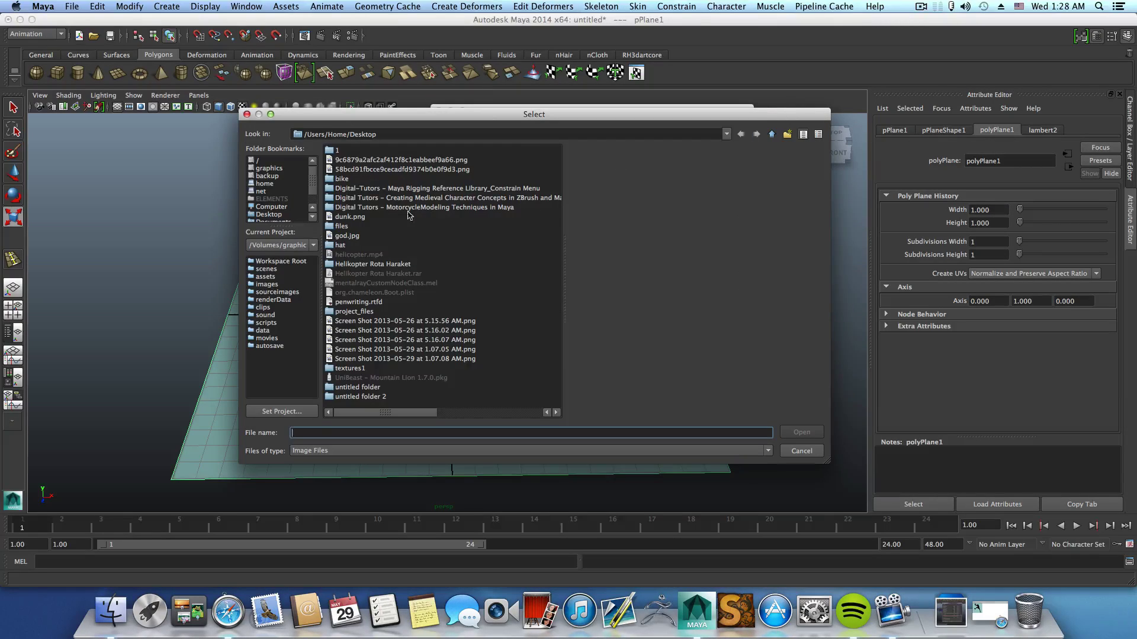
left_click(347, 217)
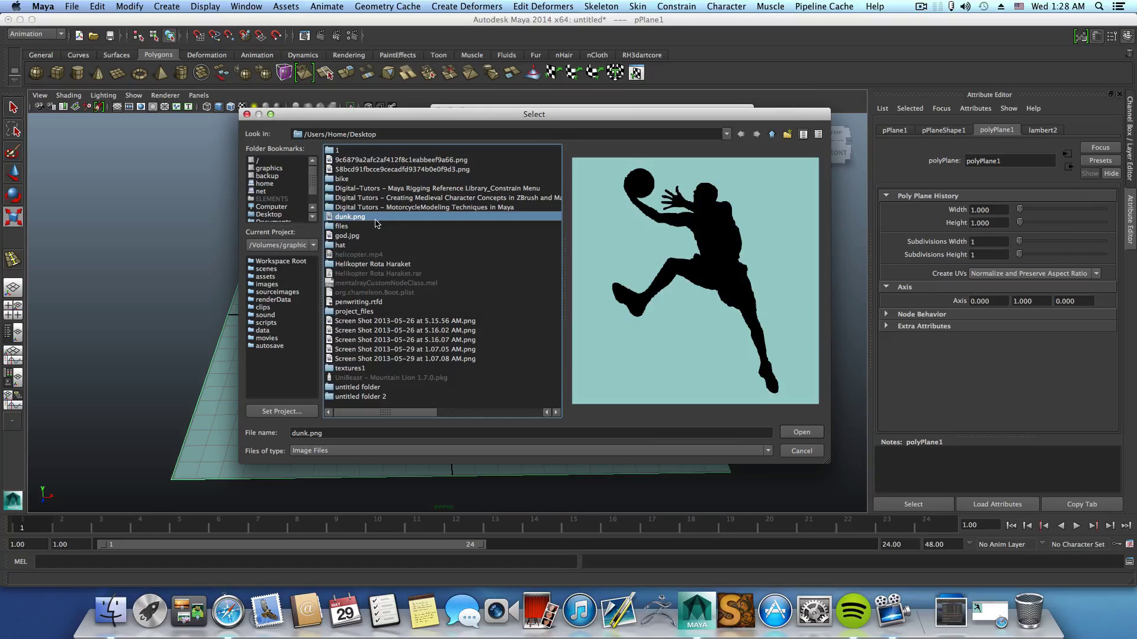
left_click(801, 433)
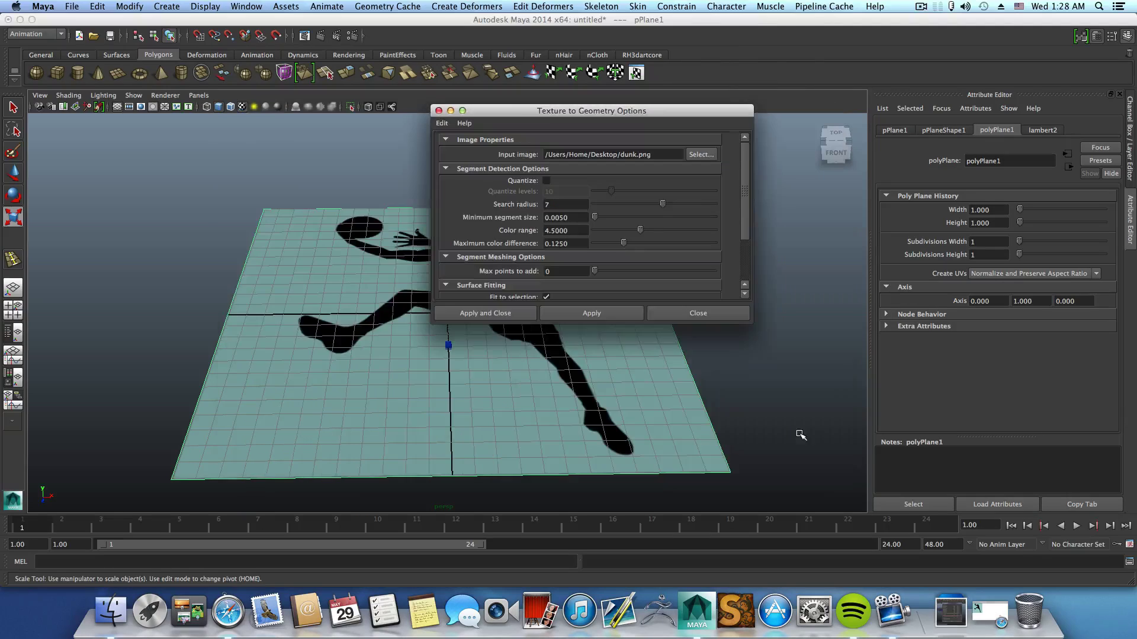
Step: Enable Quantize, set search radius 10, max points 100, lambert2 shader template, and apply
left_click(545, 181)
left_click_drag(662, 204, 706, 202)
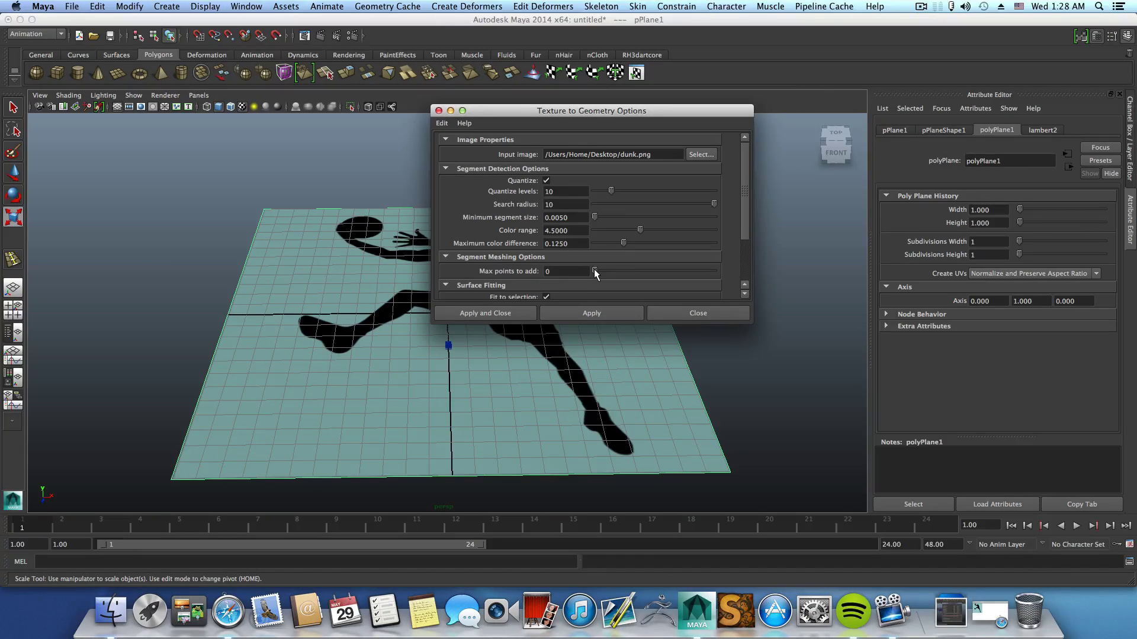
left_click_drag(595, 271, 724, 275)
scroll(502, 269, "down", 3)
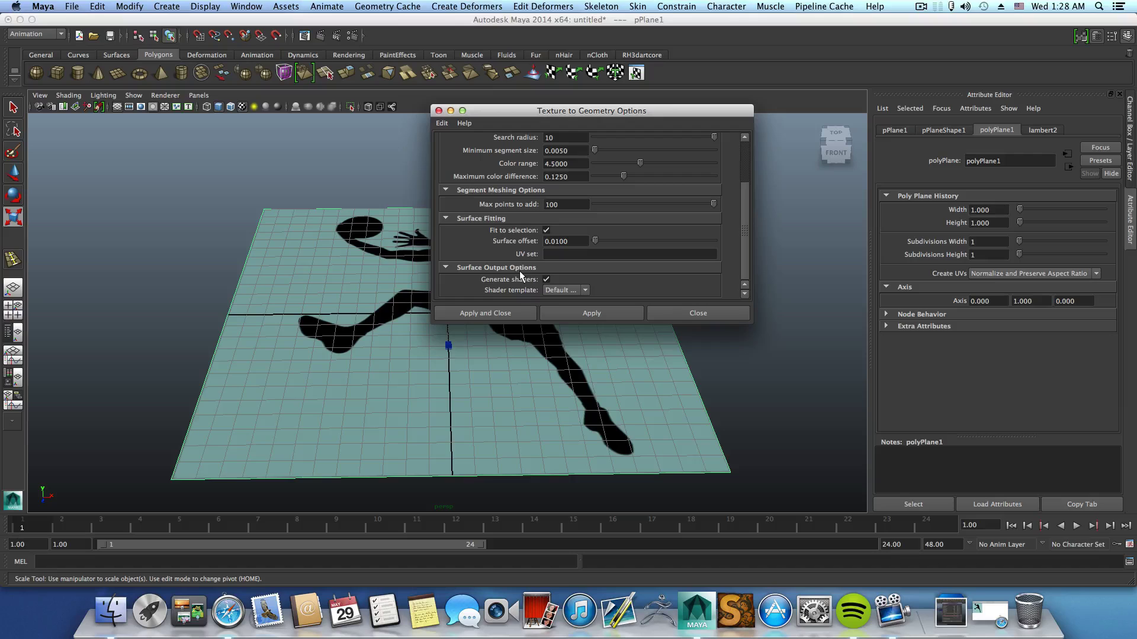
left_click(584, 290)
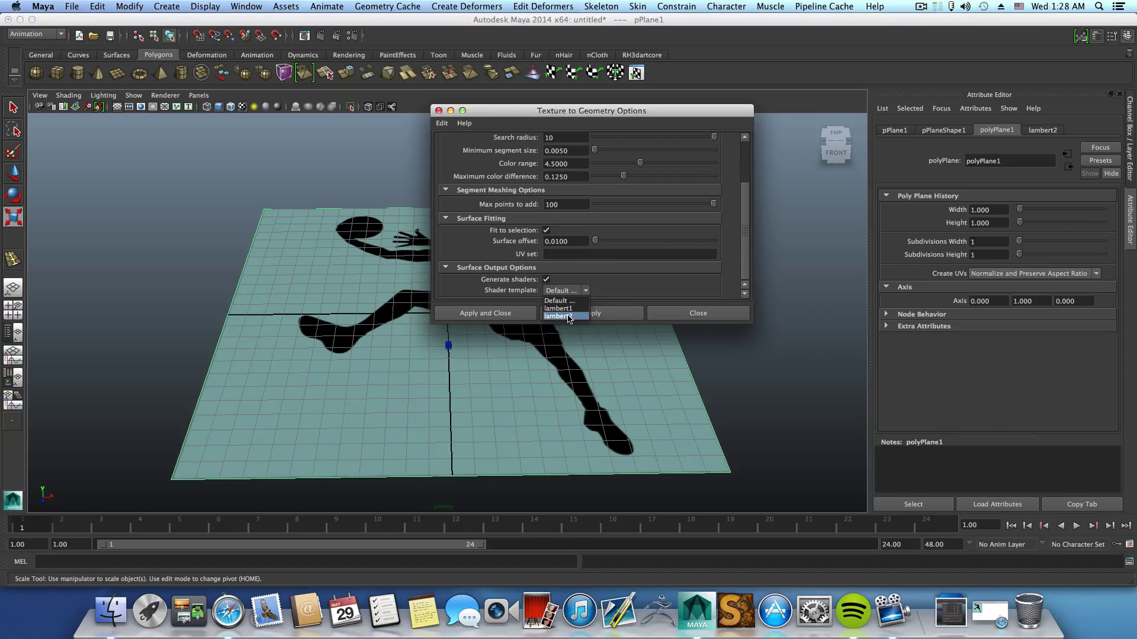
left_click(484, 314)
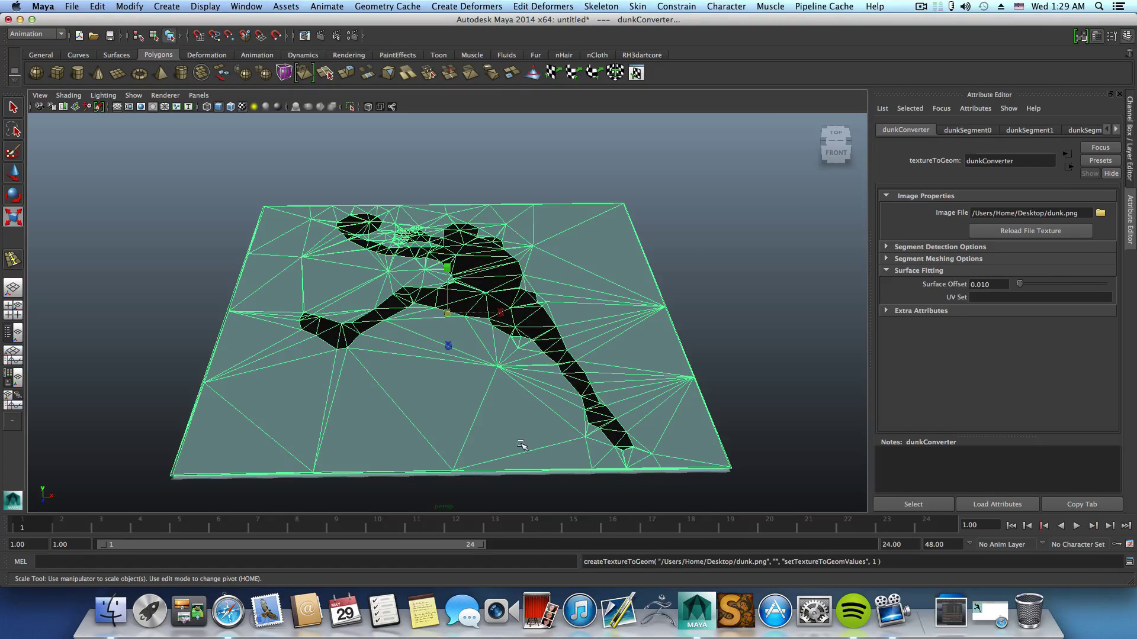
Step: Tumble the view to inspect the new triangulated dunkConverter mesh
mouse_move(521, 435)
left_mouse_down("alt")
mouse_move(517, 399)
mouse_move(503, 386)
mouse_move(520, 414)
mouse_move(515, 438)
mouse_move(527, 439)
left_mouse_up("alt")
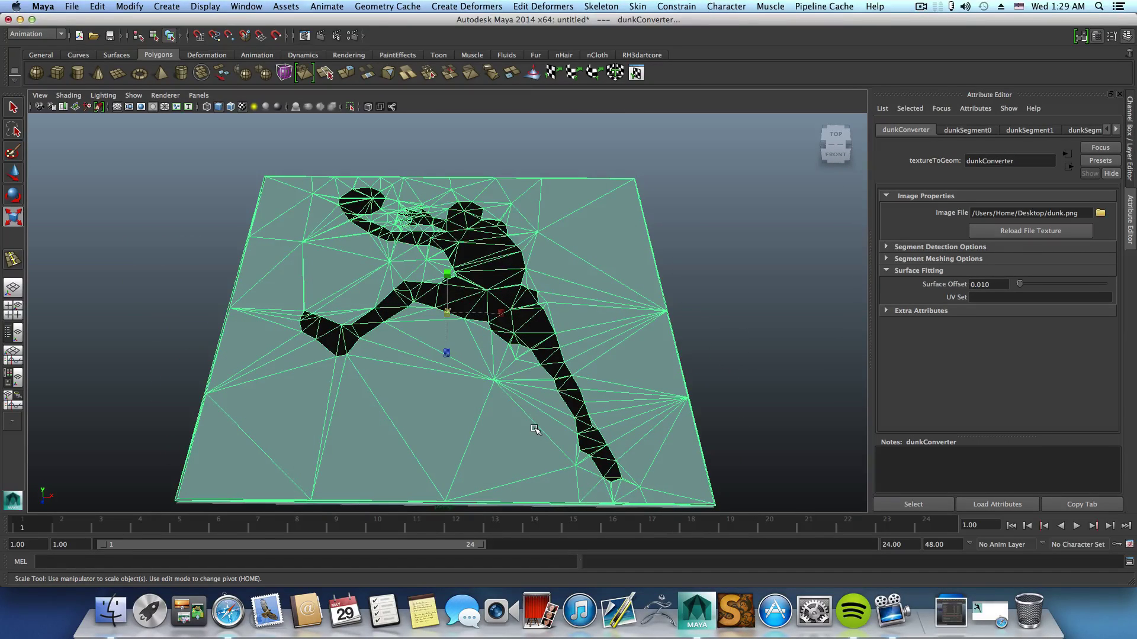
Step: Move the triangulated mesh left off the textured plane and frame both in view
key("w")
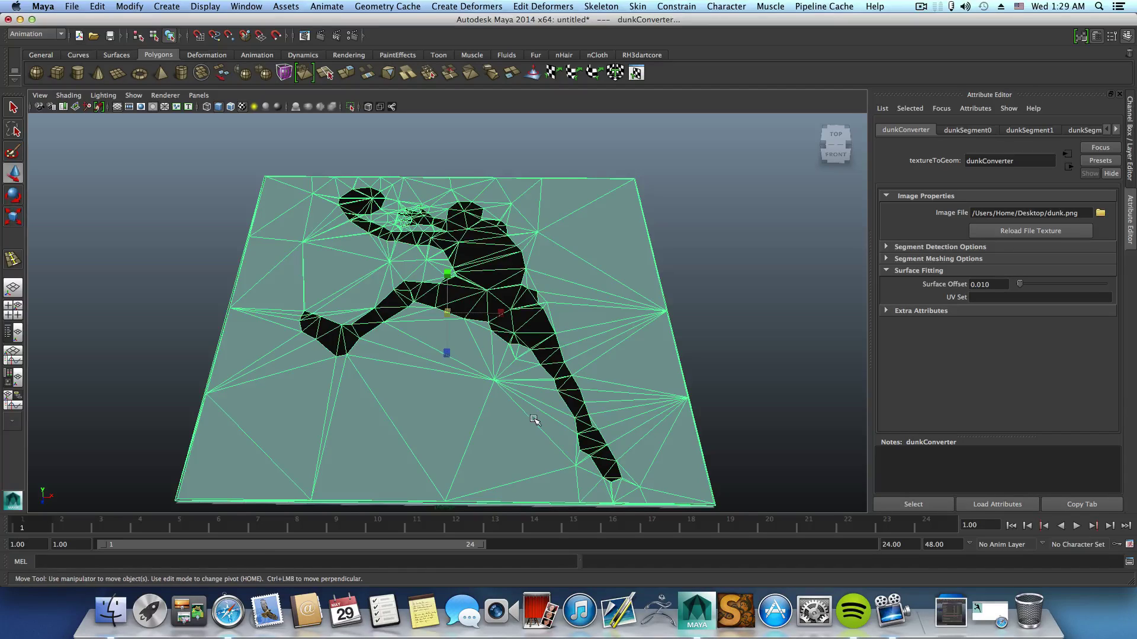
left_click_drag(489, 314, 24, 338)
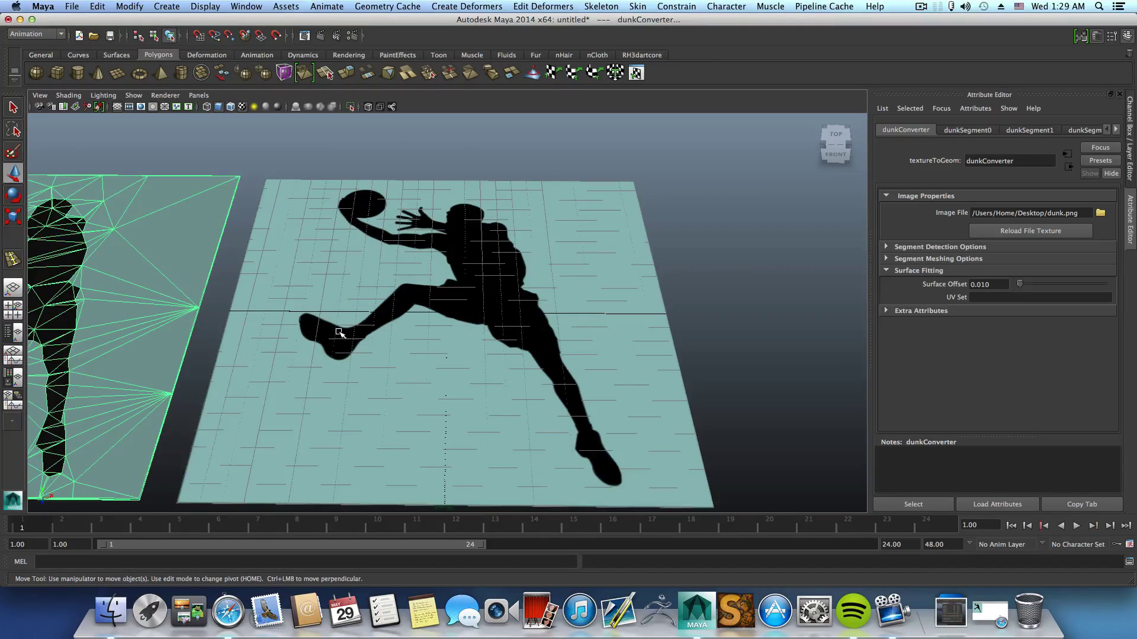
middle_click_drag(340, 332, 665, 325, "alt")
right_click_drag(665, 325, 444, 320, "alt")
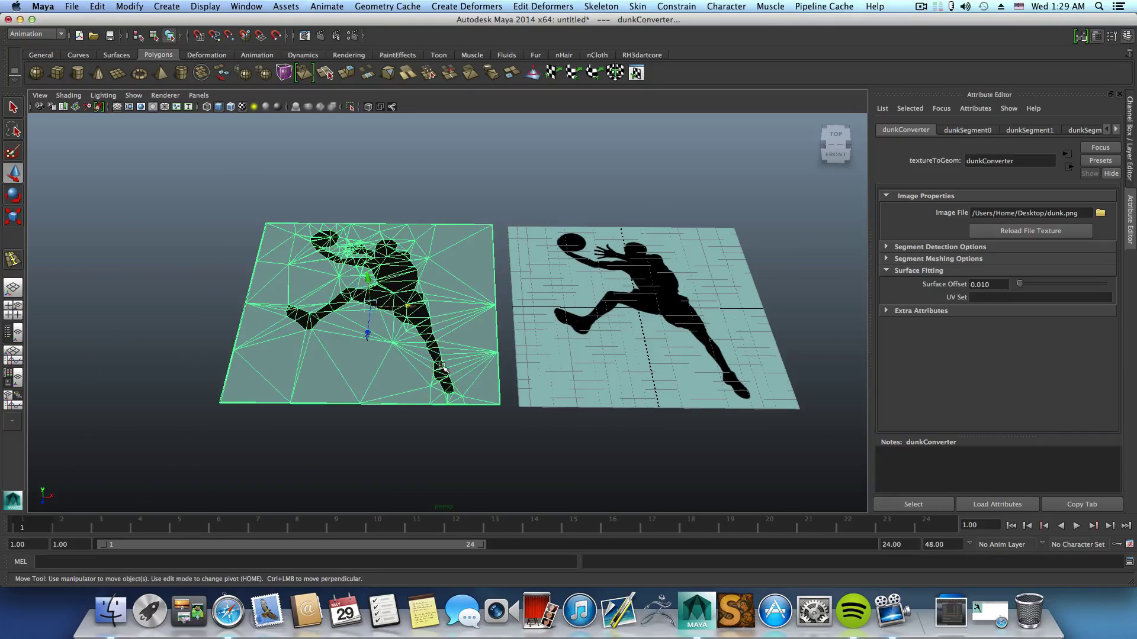
left_click_drag(443, 368, 411, 382, "alt")
Step: Select the dunk mesh and delete its construction history
left_click_drag(363, 155, 587, 478)
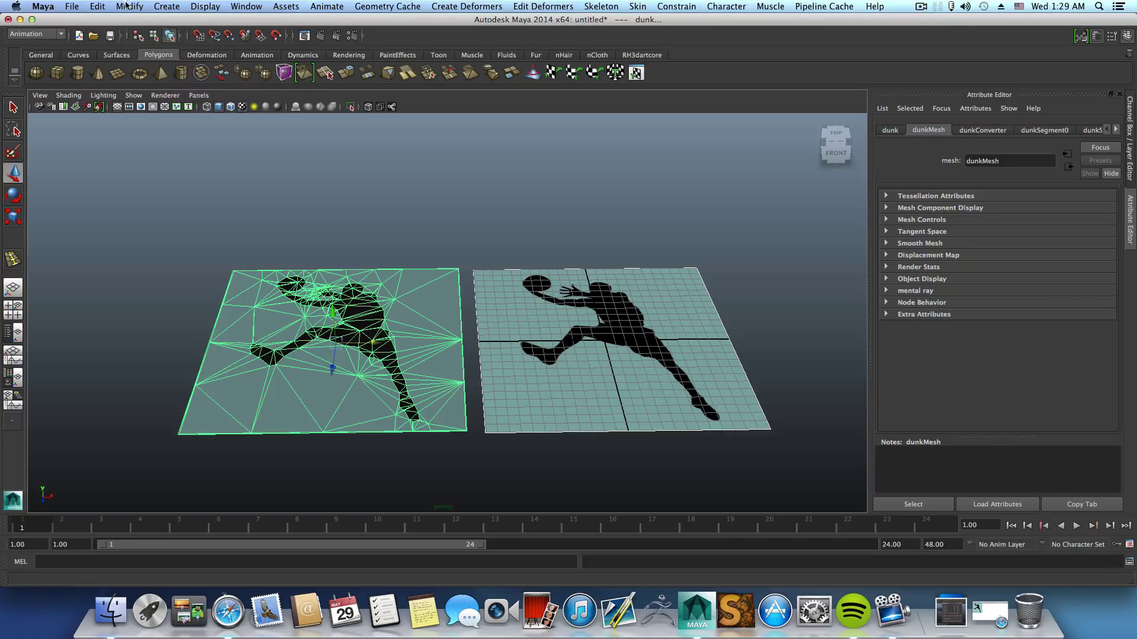
left_click(90, 7)
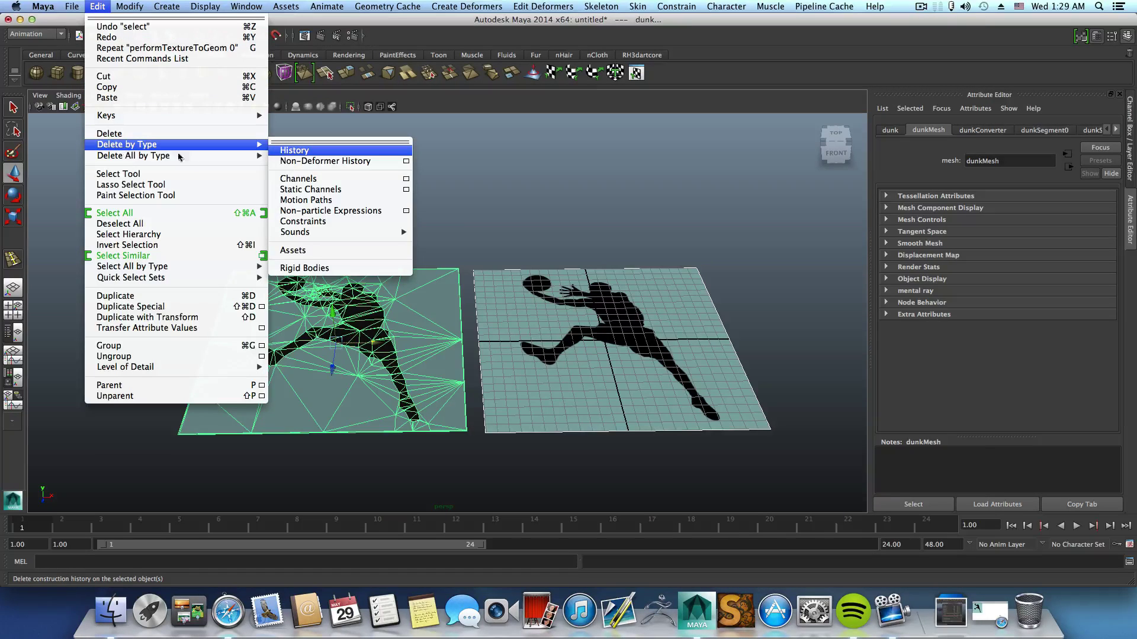
left_click(297, 152)
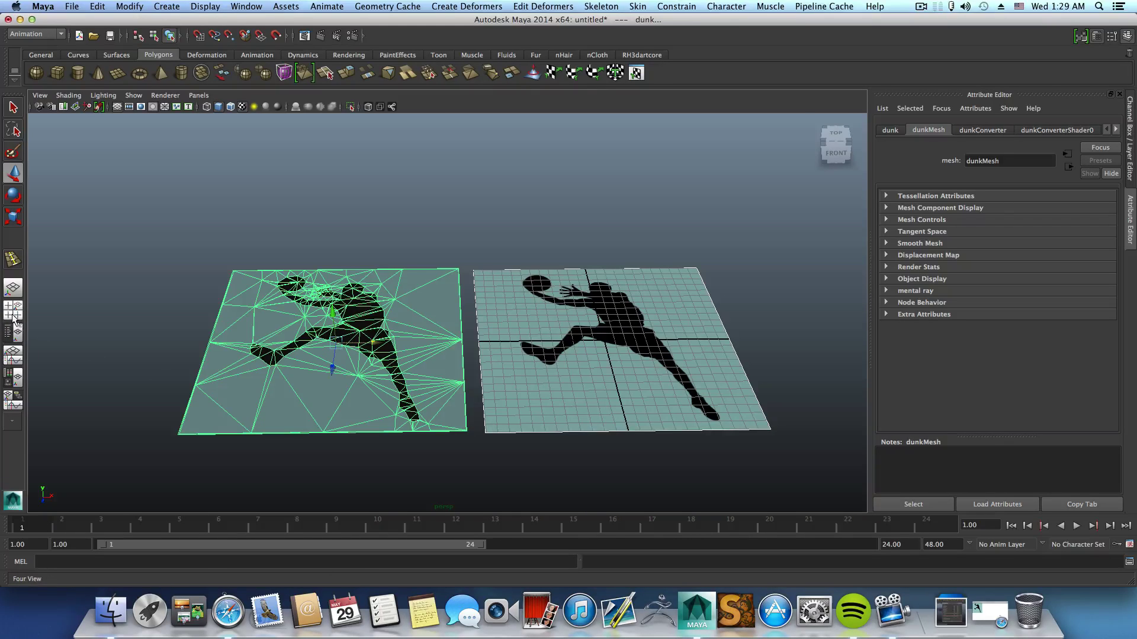
Step: Show the Outliner and move the dunk mesh out from under pPlane1
left_click(12, 333)
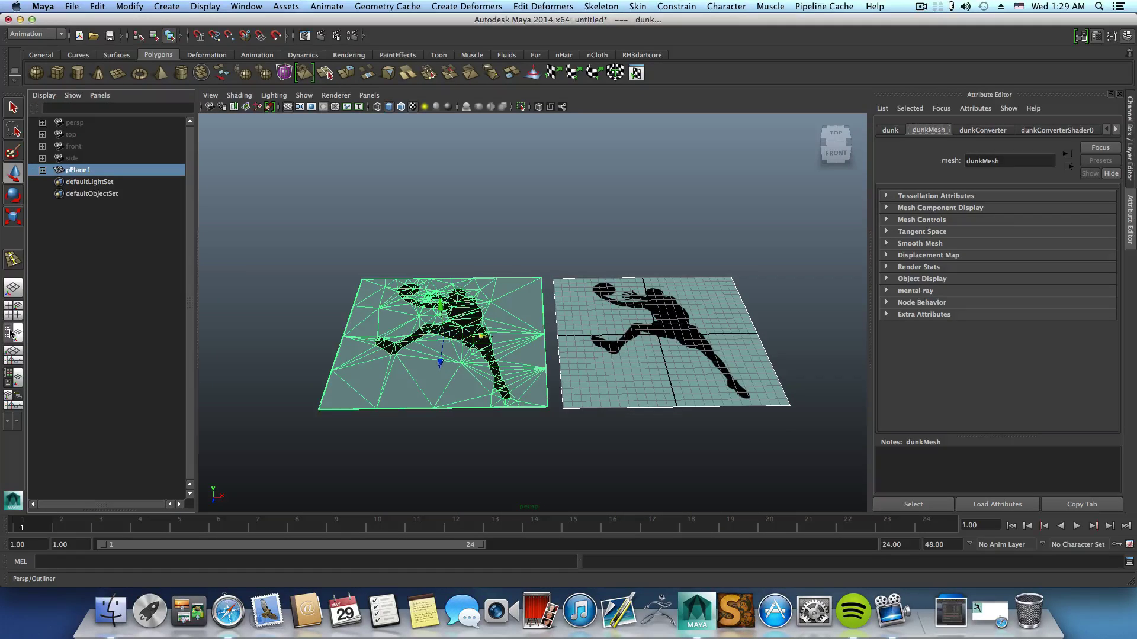
left_click(41, 171)
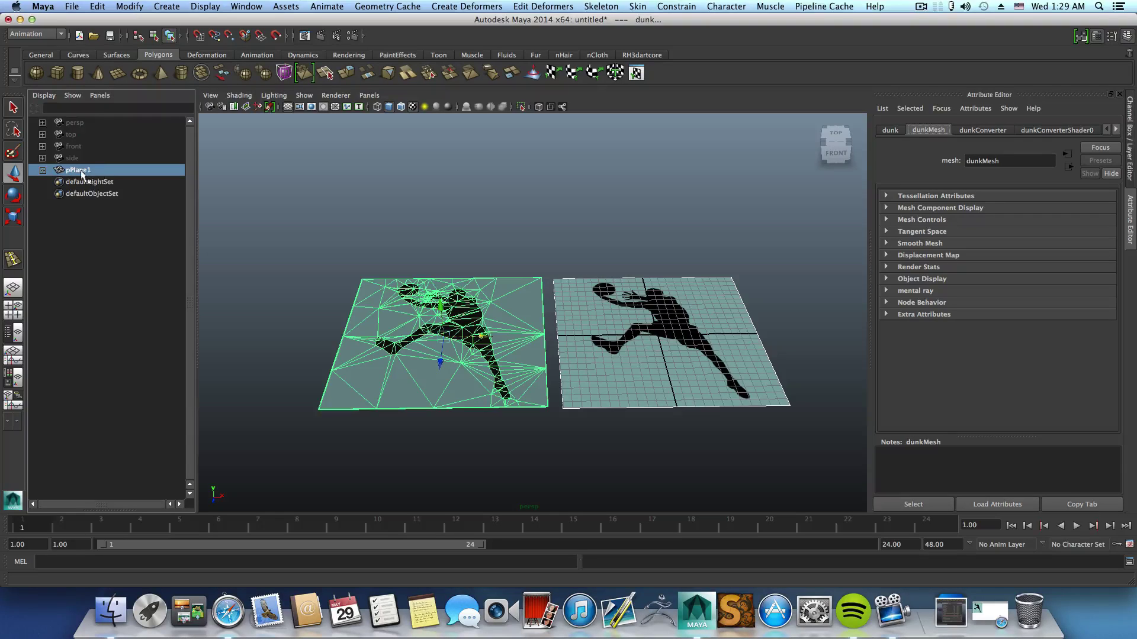
left_click(42, 171)
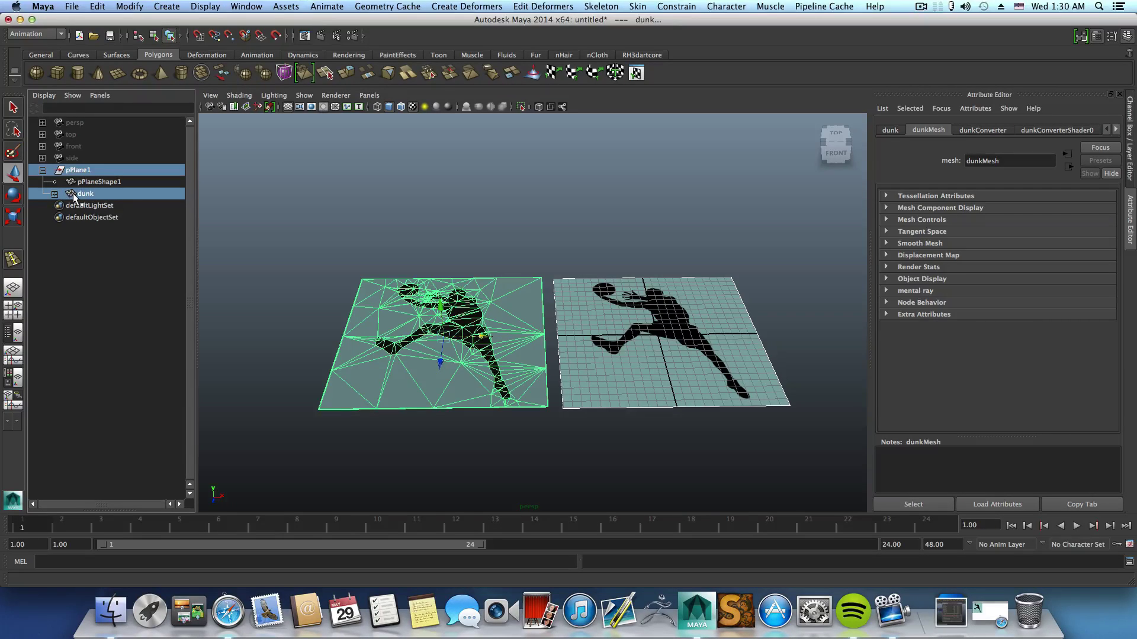
mouse_move(73, 198)
middle_mouse_down()
mouse_move(76, 220)
mouse_move(75, 196)
middle_mouse_up()
middle_click_drag(71, 192, 72, 196)
middle_click_drag(72, 193, 75, 166)
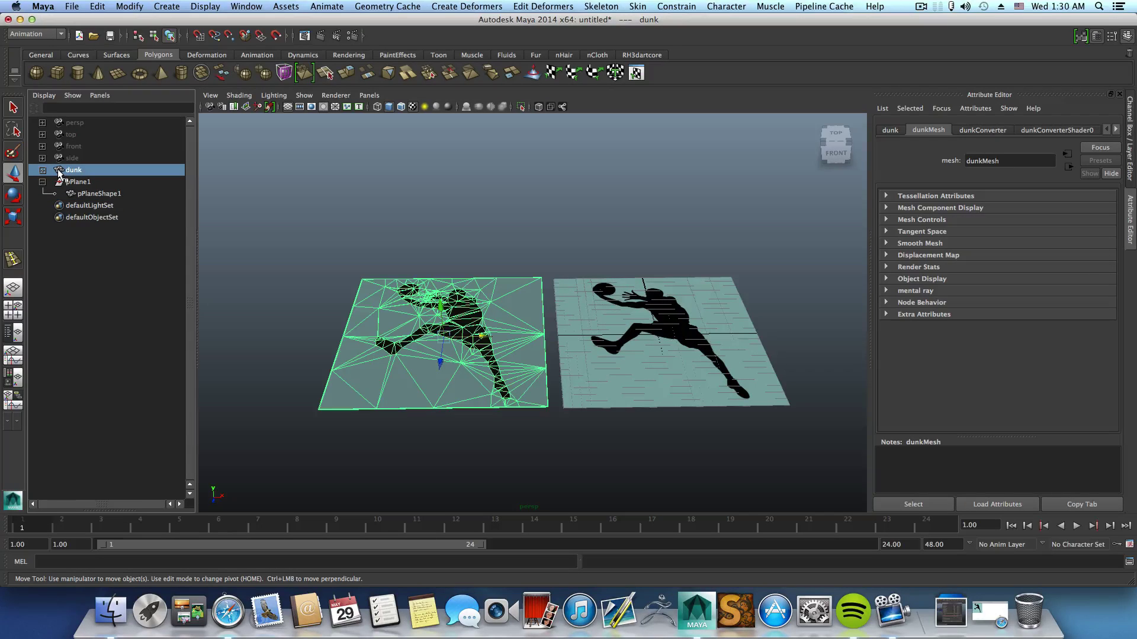
Step: Delete the textured pPlane1 and select the remaining dunk mesh
left_click(77, 183)
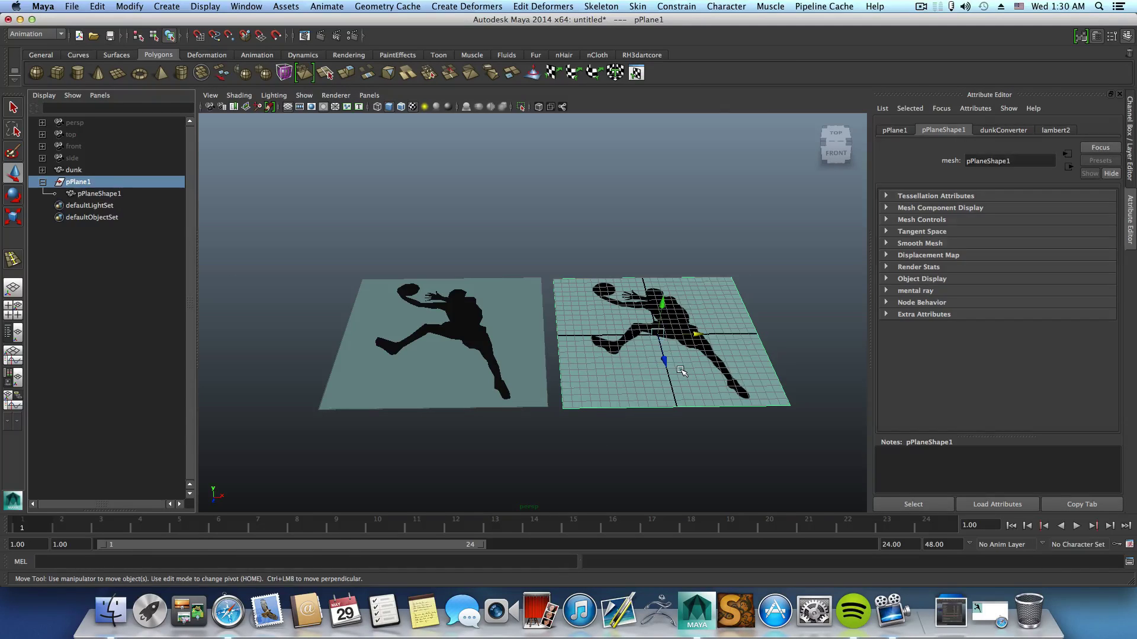
key("Delete")
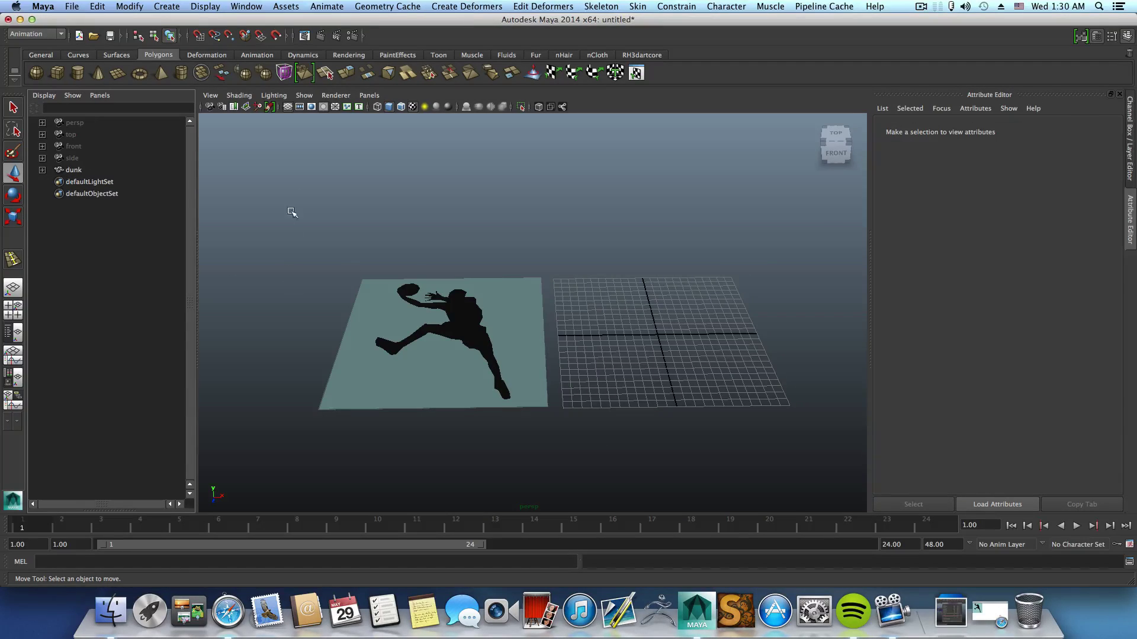
left_click(472, 339)
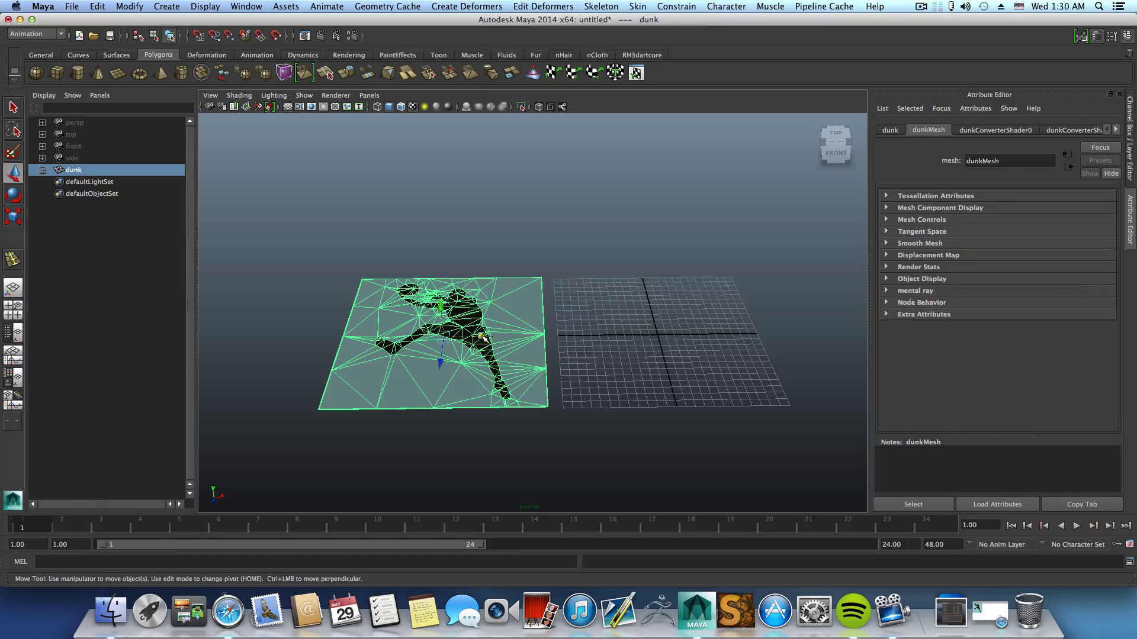
Step: Move the dunk mesh to the grid centre and zoom in on it
middle_click_drag(483, 337, 710, 340, "alt")
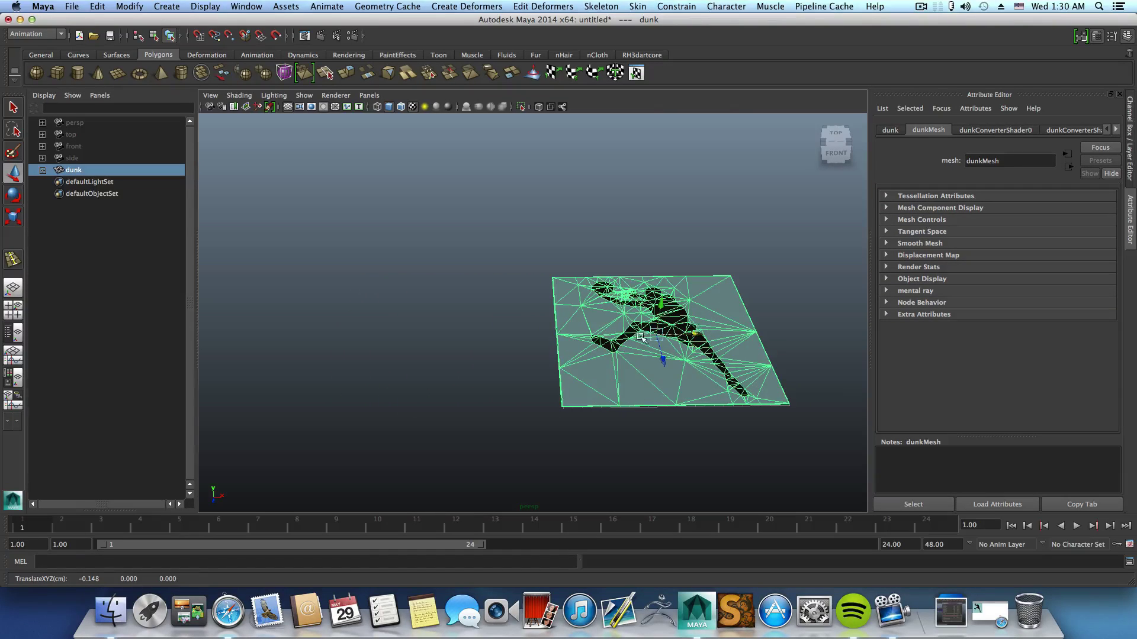
middle_click_drag(641, 338, 459, 362, "alt")
right_click_drag(459, 362, 721, 300, "alt")
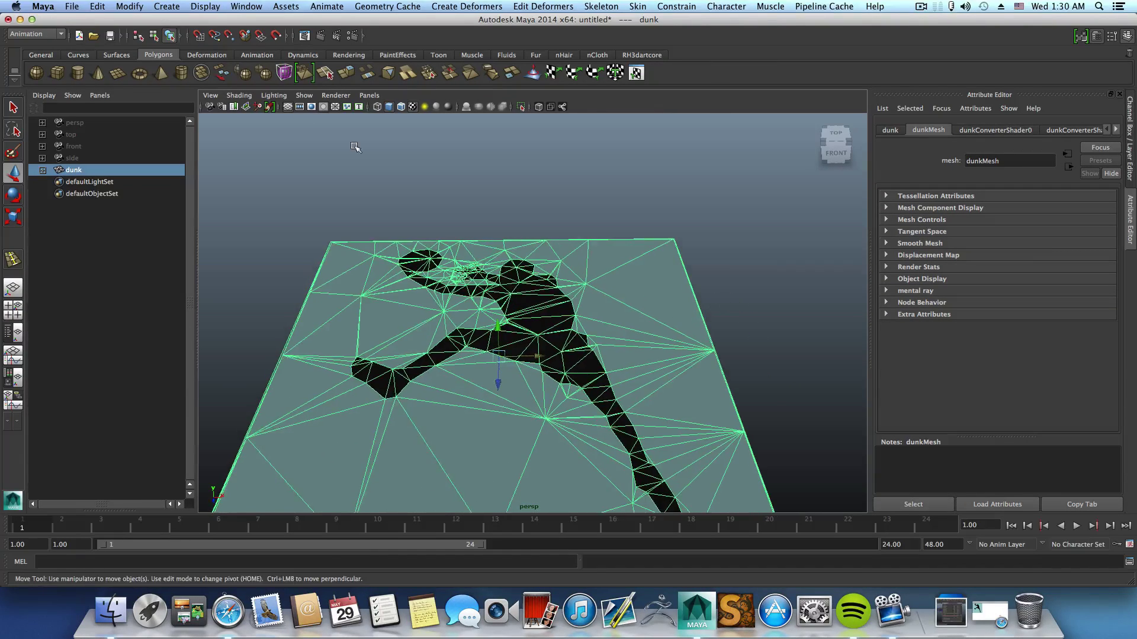
Step: Open the Hypershade, move it down, and recentre the view on the silhouette
left_click(247, 6)
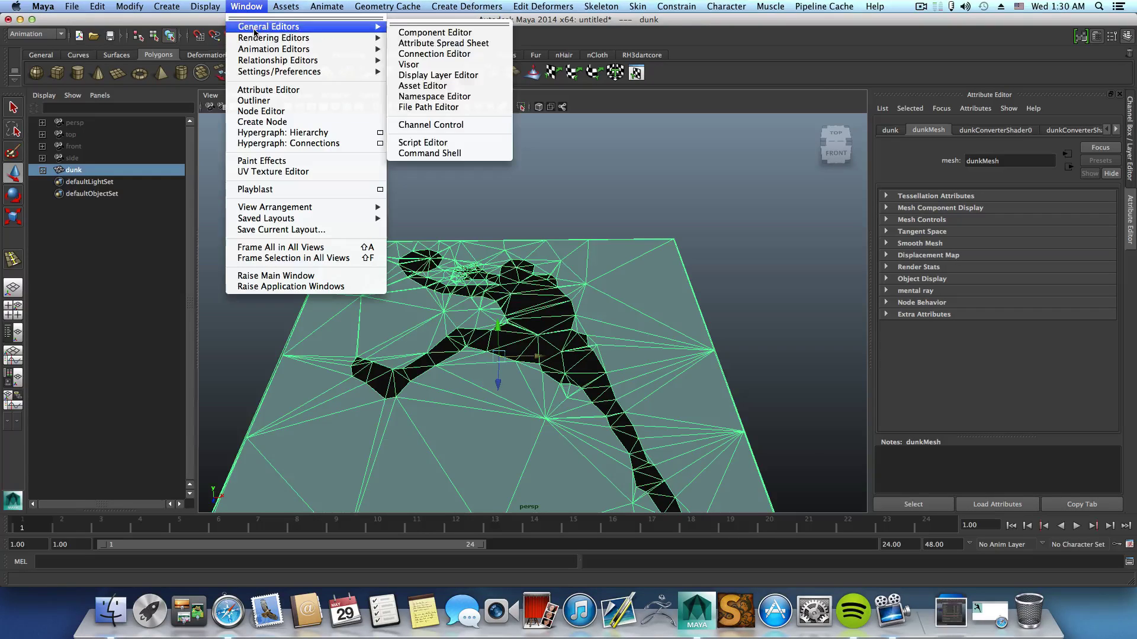
mouse_move(257, 39)
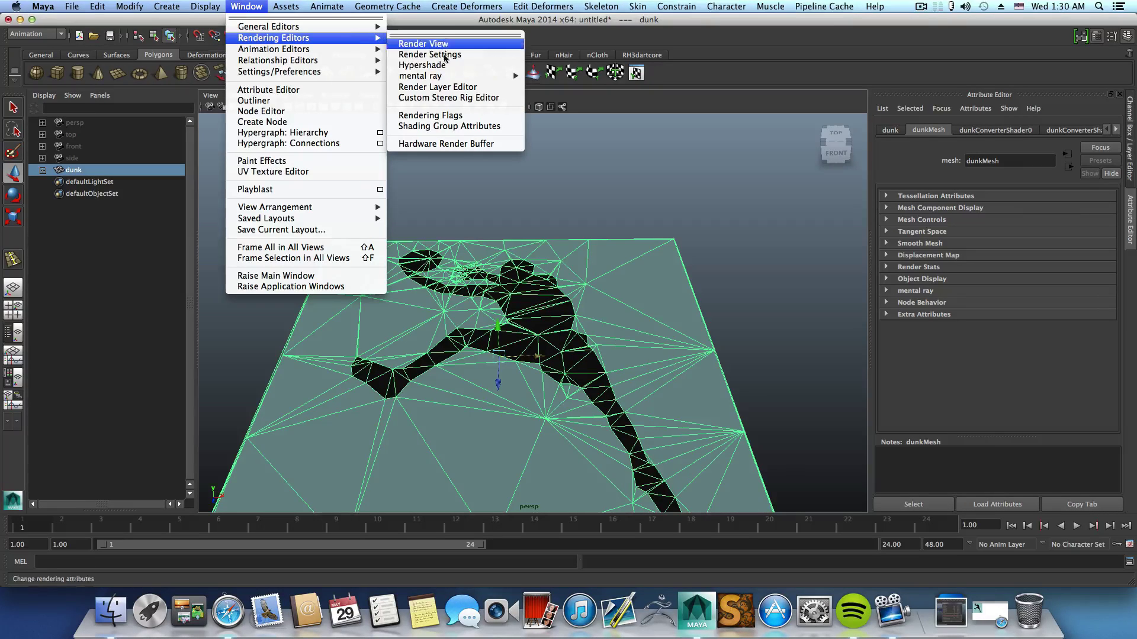
left_click(407, 64)
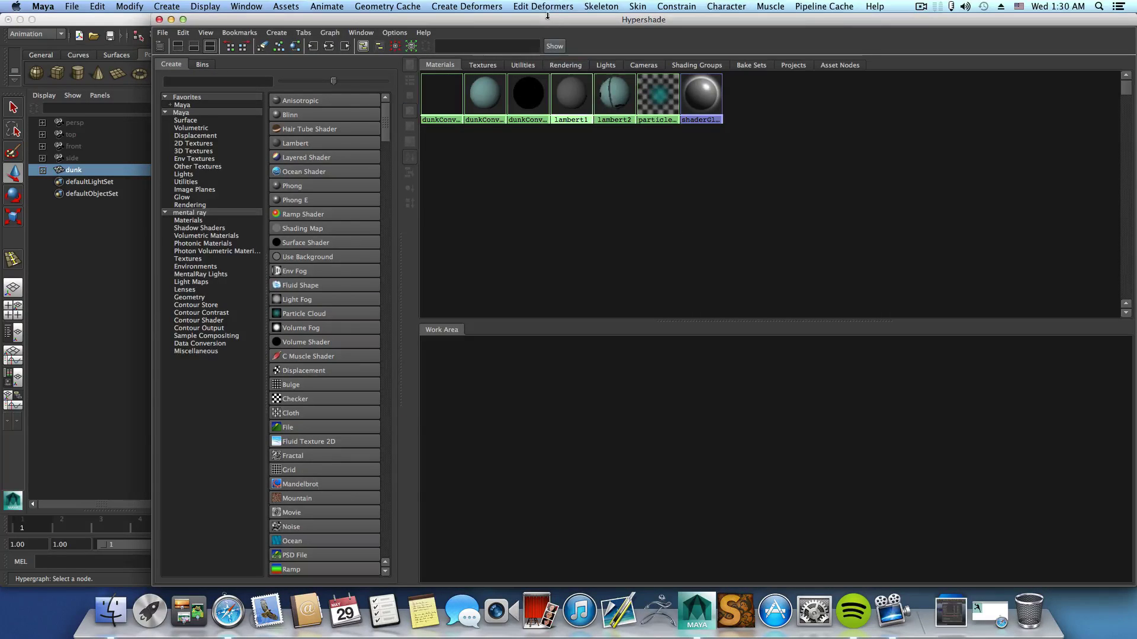
left_click_drag(558, 19, 492, 387)
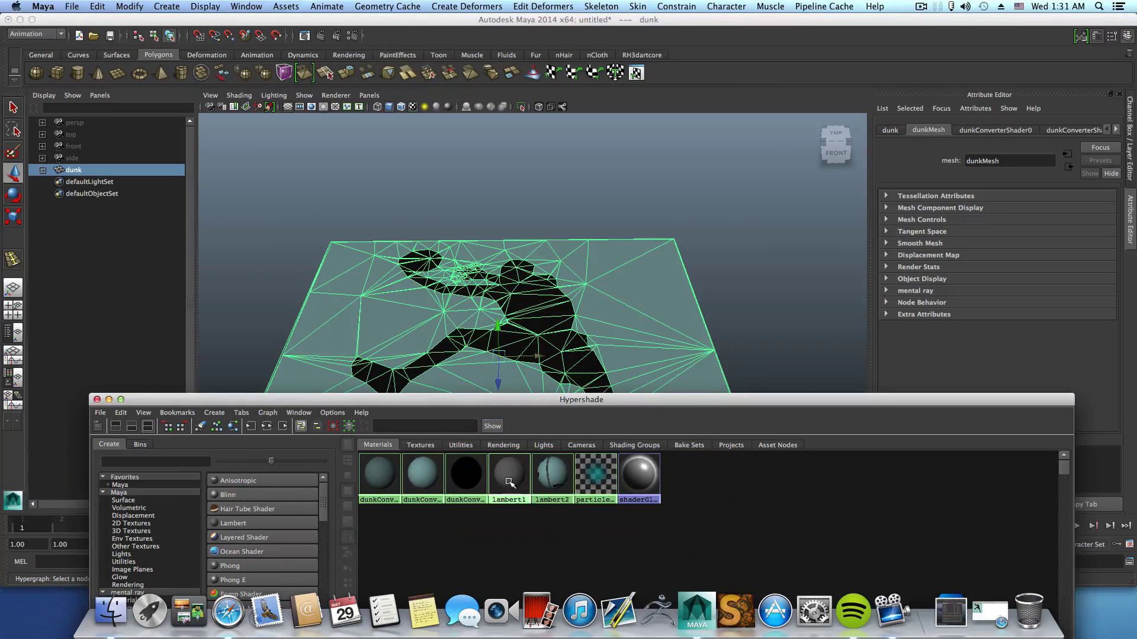
left_click(463, 382)
middle_click_drag(463, 382, 528, 210, "alt")
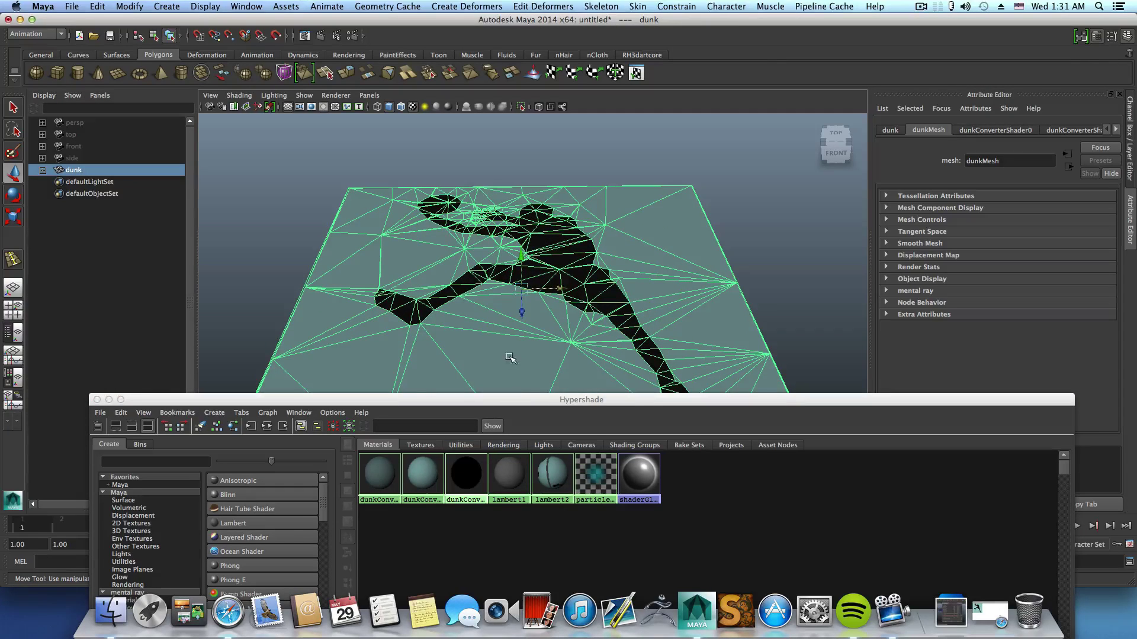
right_click_drag(497, 313, 470, 284, "alt")
middle_click_drag(470, 284, 480, 272, "alt")
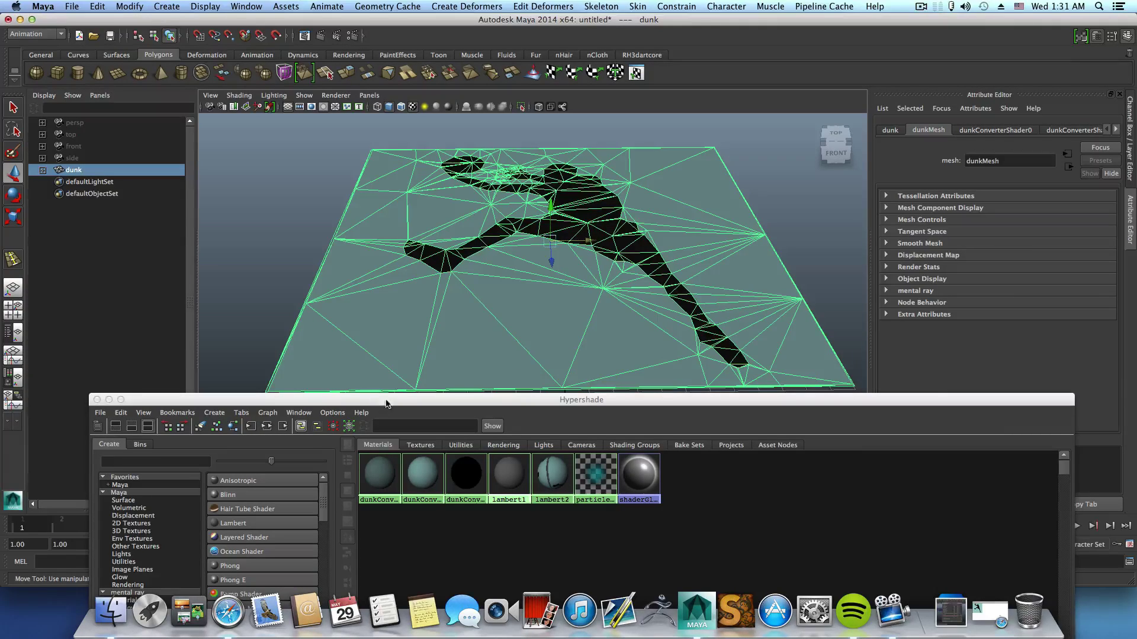
middle_click_drag(379, 481, 545, 254)
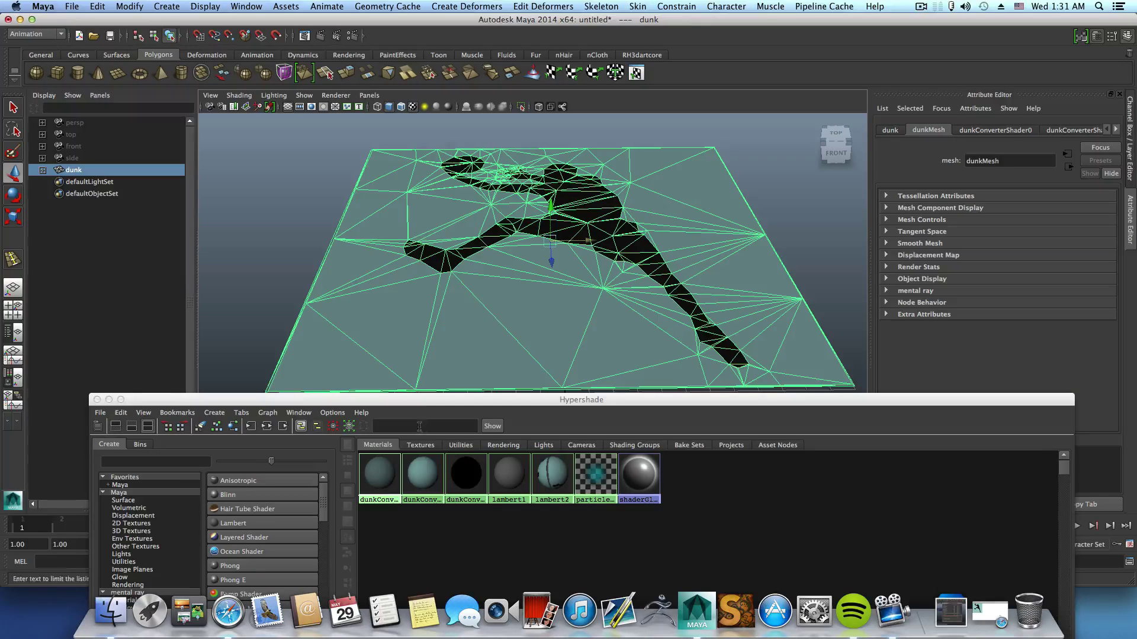
Step: Delete the lambert2 material in the Hypershade
left_click(555, 471)
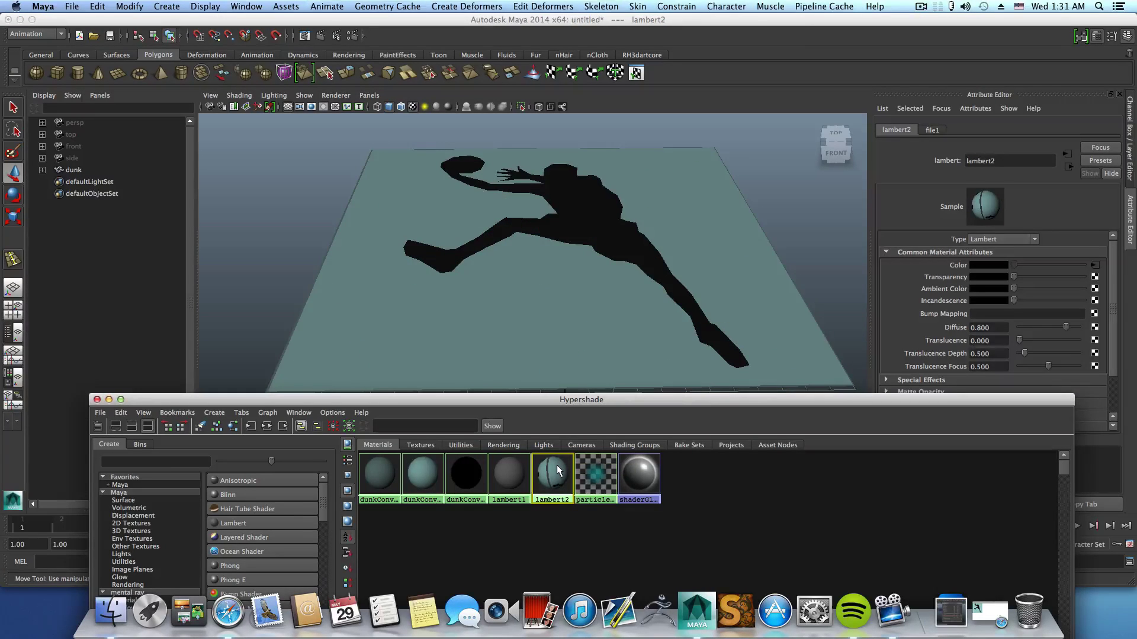
key("Delete")
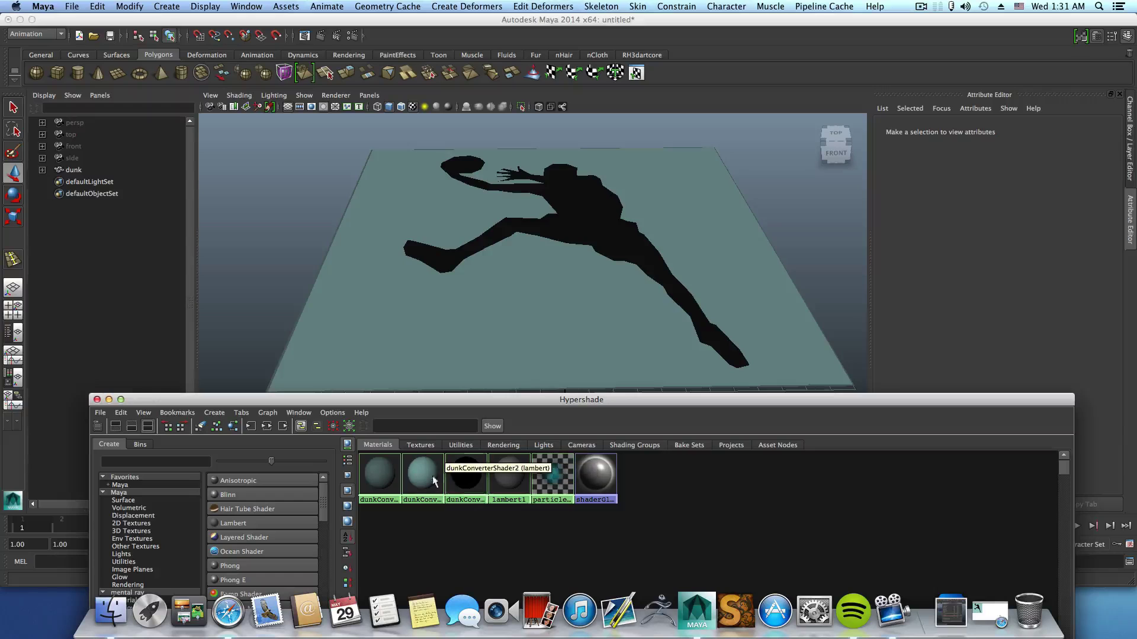
middle_click_drag(435, 482, 426, 478)
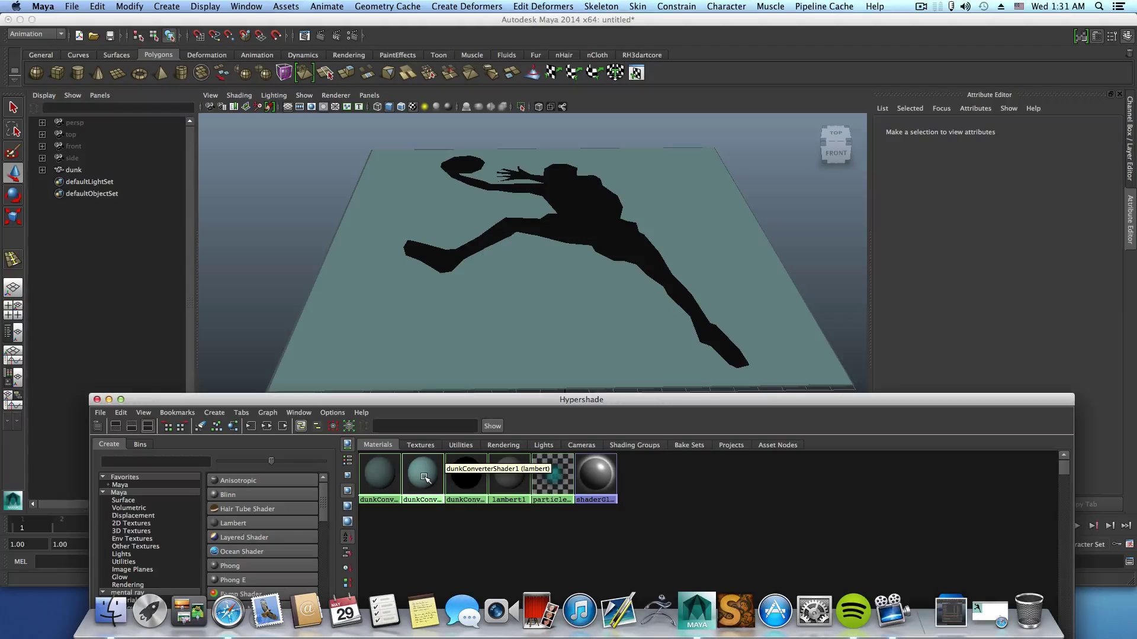
Step: Select faces using the first dunkConverter material, then clear the selection
right_click(390, 470)
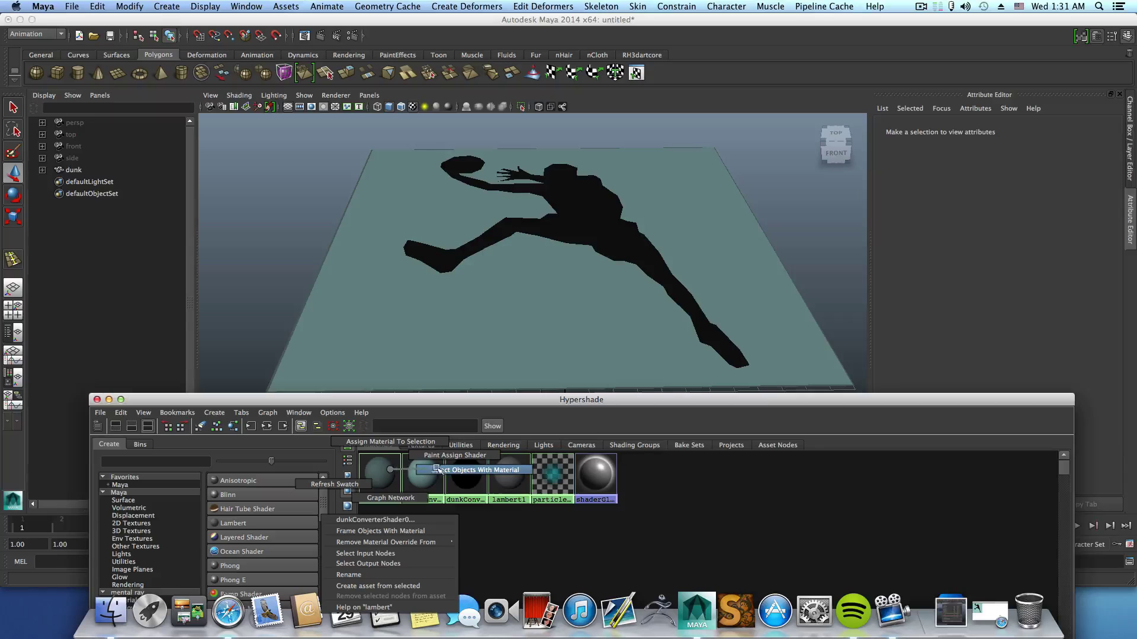
left_click(473, 471)
left_click_drag(692, 325, 760, 320, "alt")
left_click(757, 322)
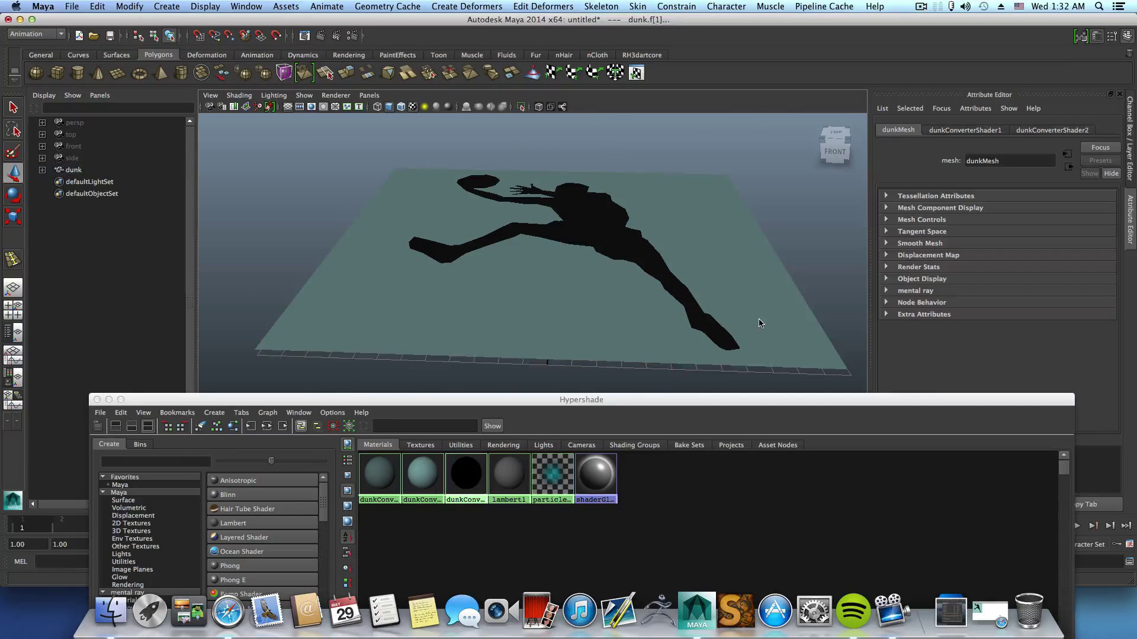
Step: Select the background faces via the second converter material, remove them and deselect
right_click(420, 477)
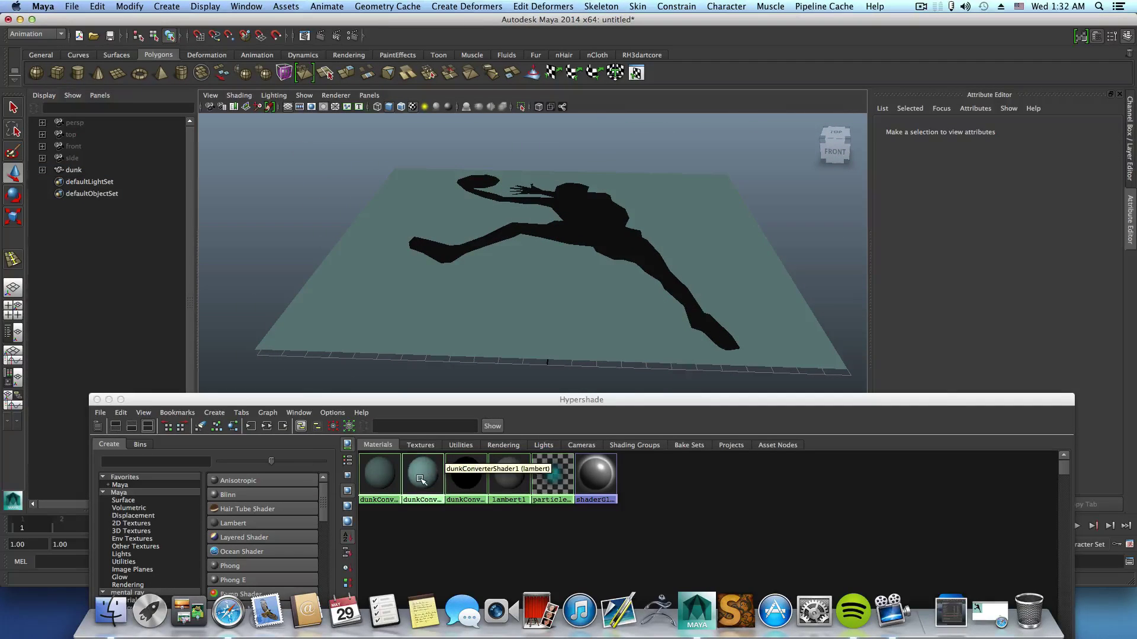
right_click_drag(420, 478, 465, 481)
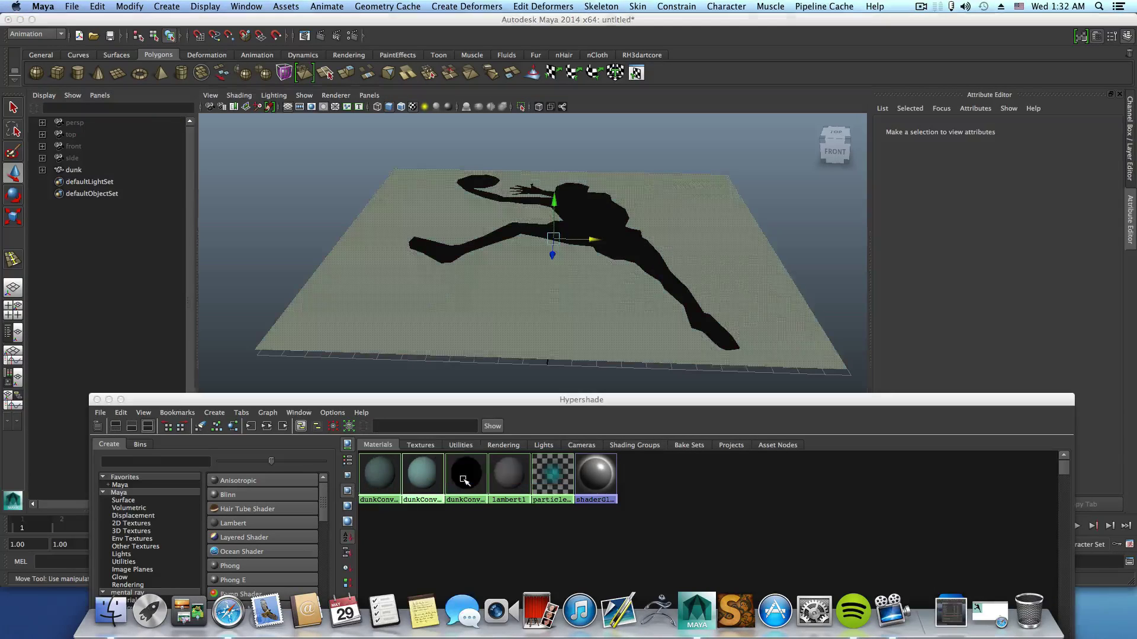
left_click_drag(583, 333, 612, 335, "alt")
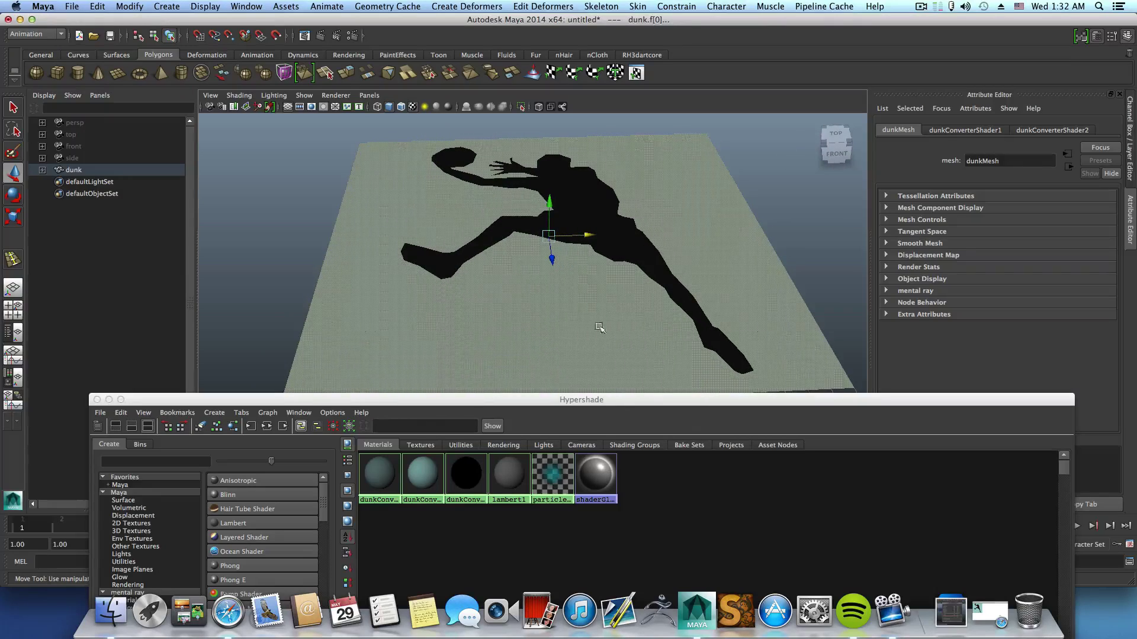
left_click(542, 273)
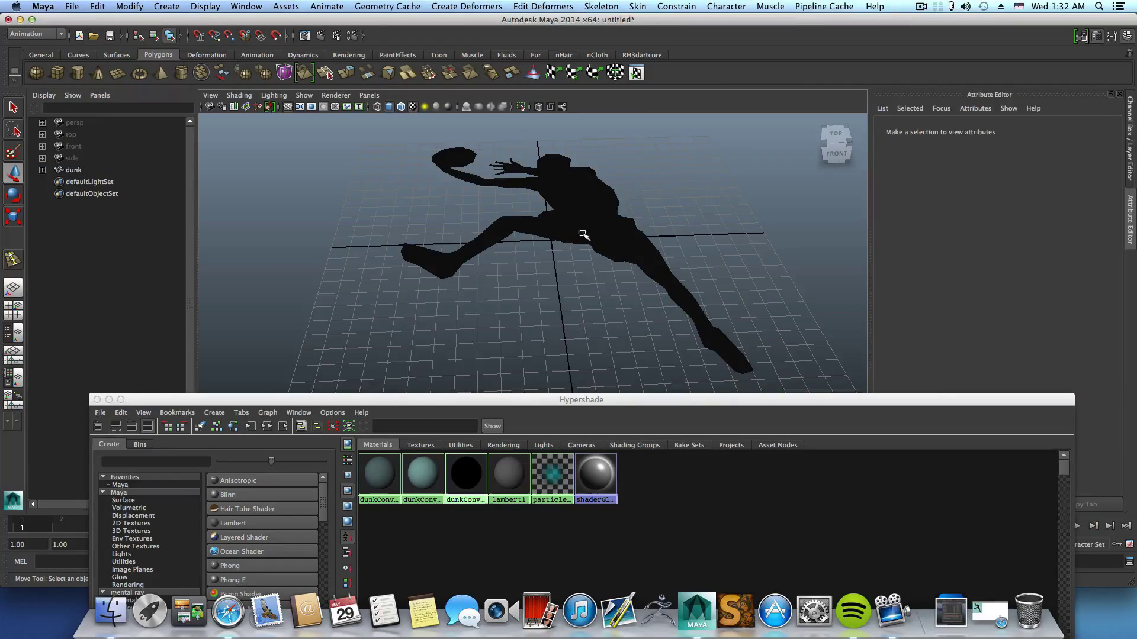
mouse_move(630, 268)
left_mouse_down("alt")
mouse_move(637, 353)
mouse_move(730, 254)
mouse_move(679, 200)
mouse_move(621, 266)
left_mouse_up("alt")
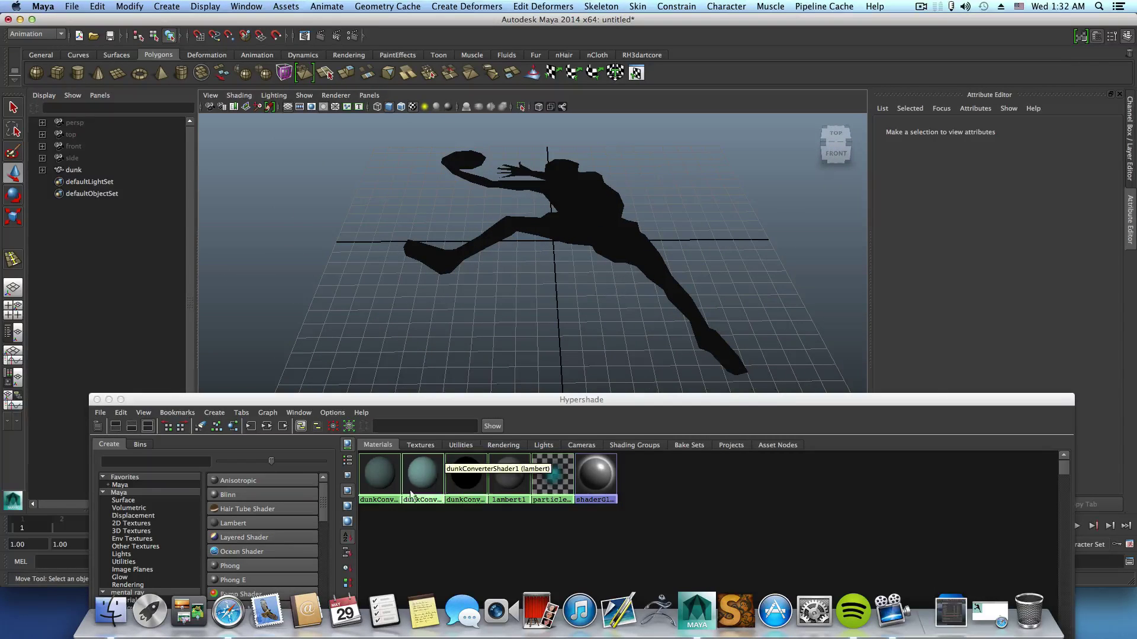
Step: Delete all unused shading nodes from the Hypershade
left_click_drag(248, 397, 308, 293)
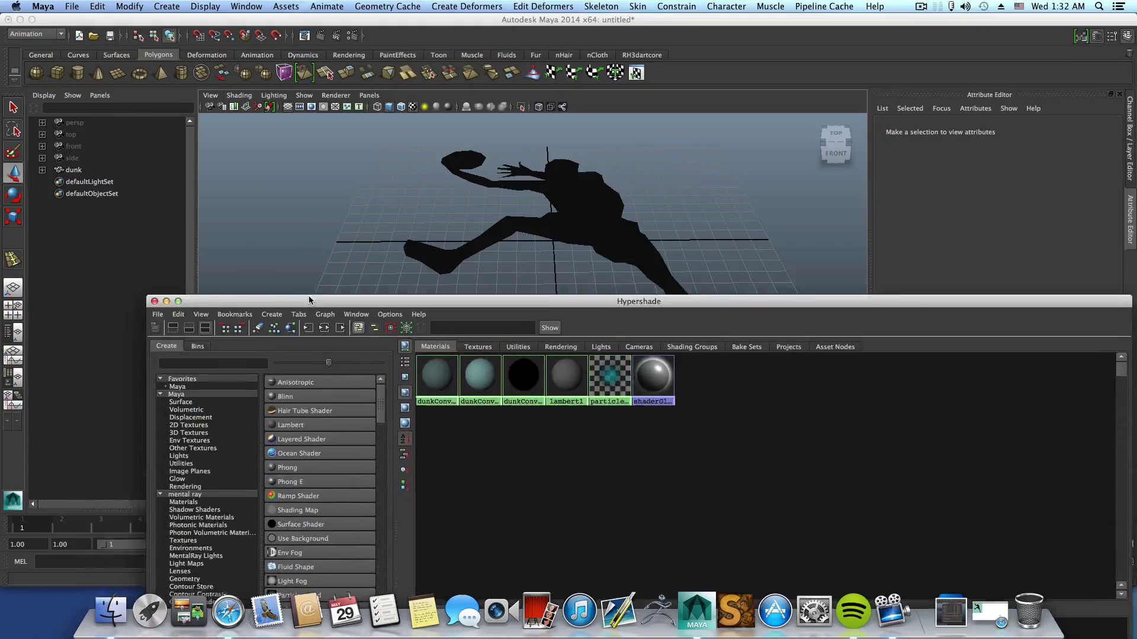
left_click(180, 309)
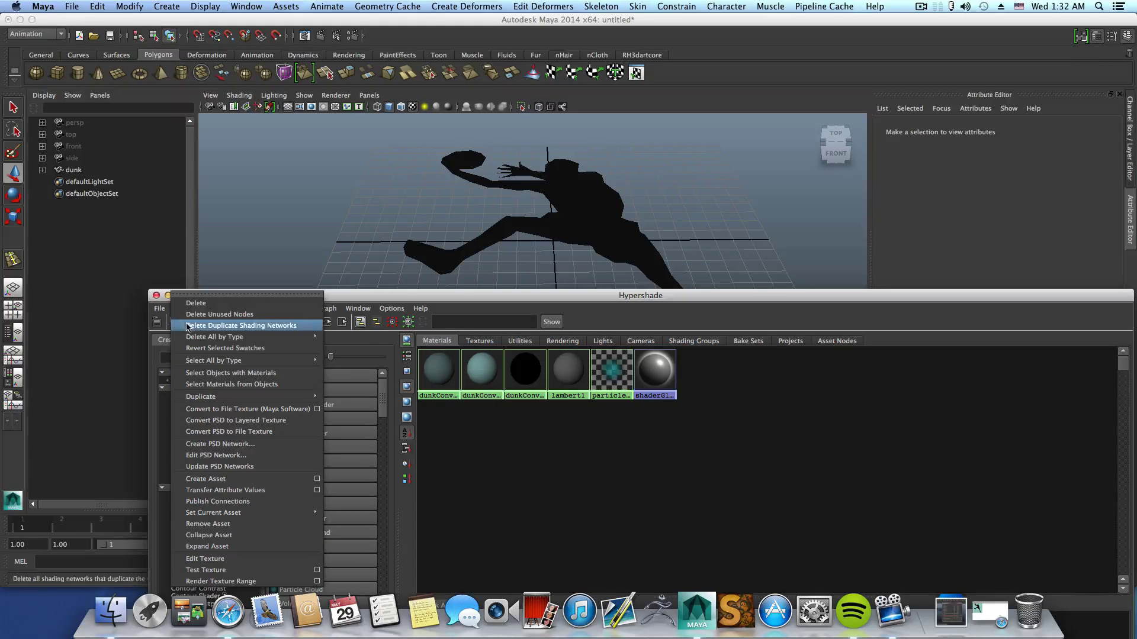
mouse_move(196, 341)
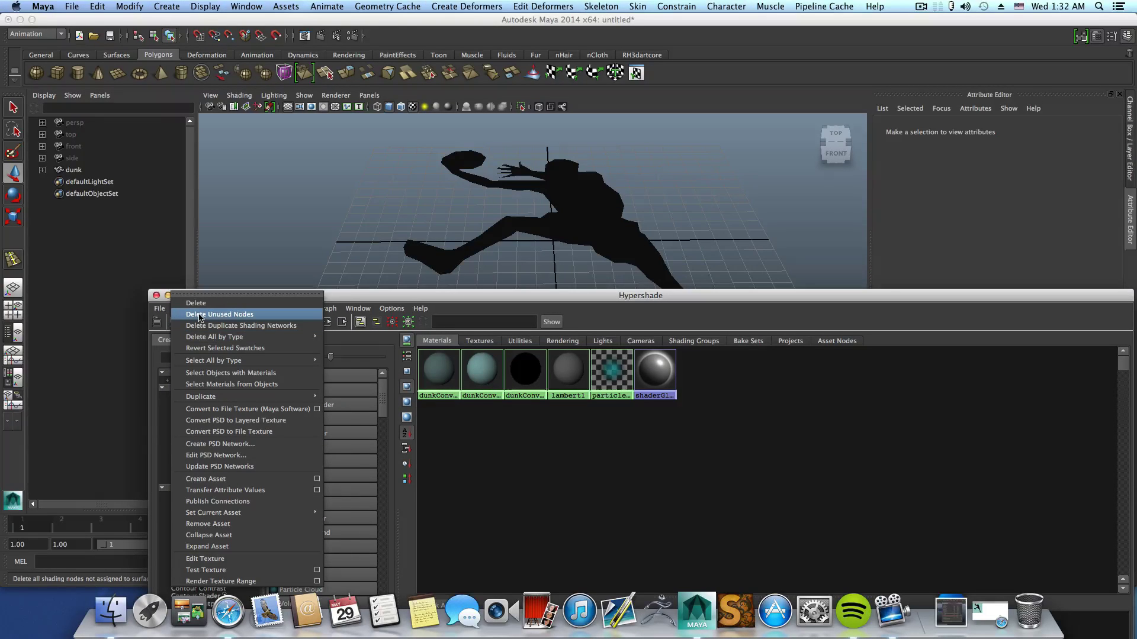
left_click(199, 316)
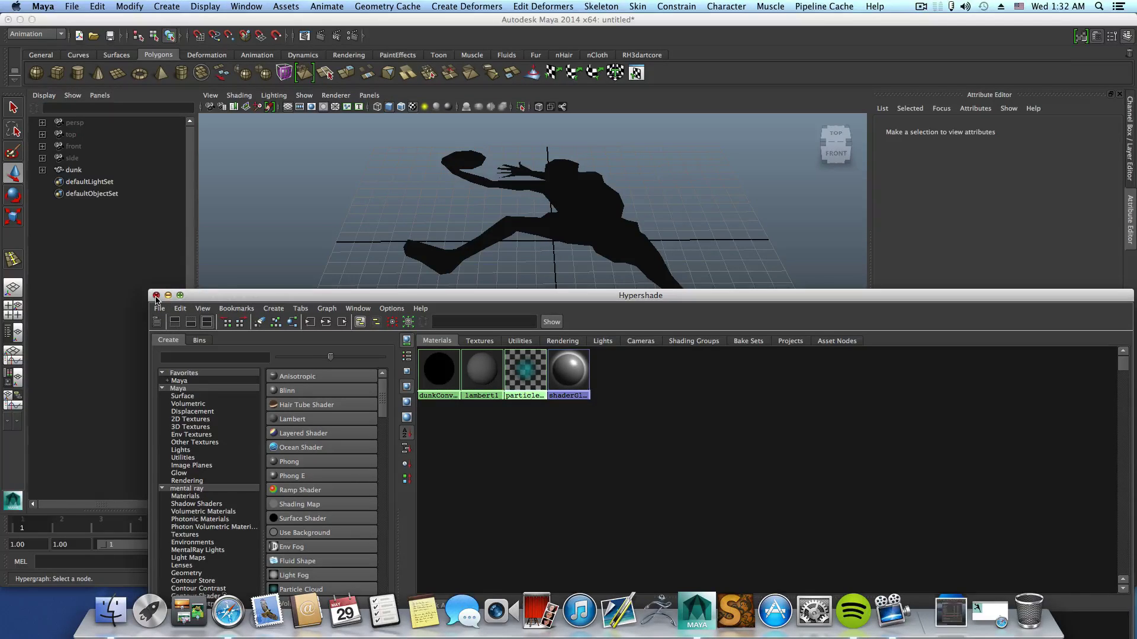
Step: Close the Hypershade, then select the dunk silhouette and frame it in the viewport
left_click(156, 295)
left_click(600, 220)
key("f")
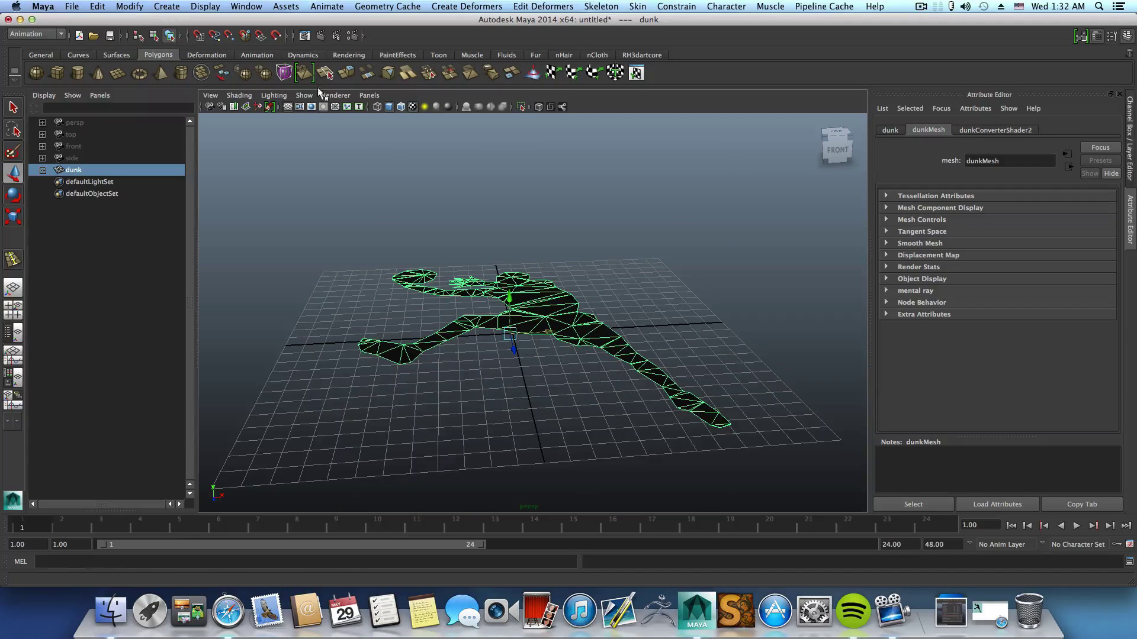
Step: Extrude the silhouette's faces upward to give it thickness
left_click(352, 79)
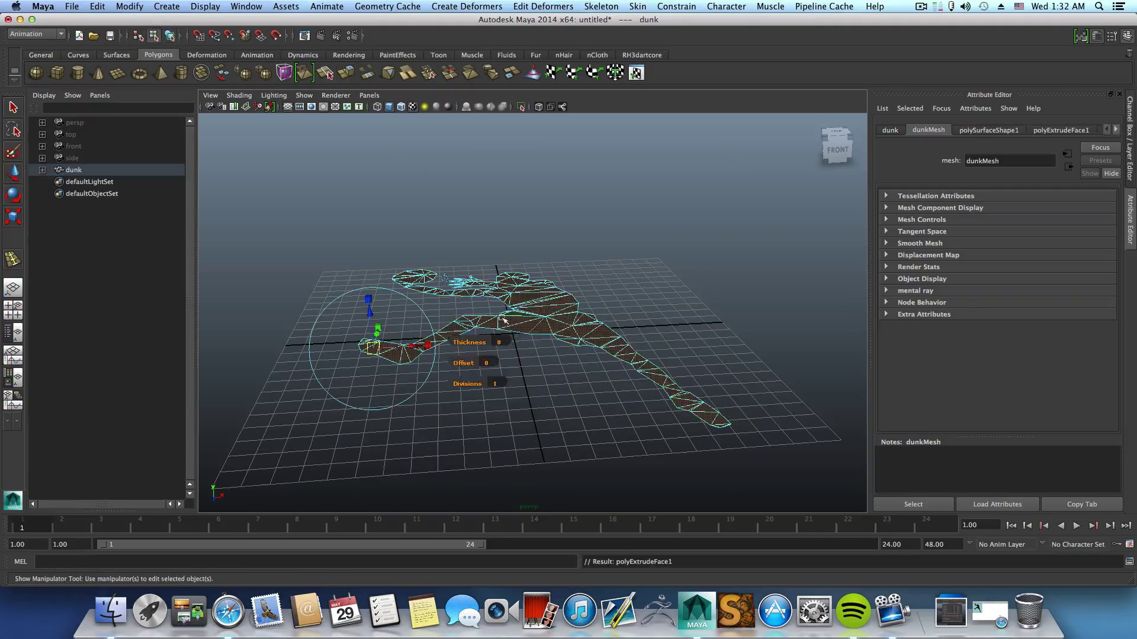
left_click_drag(372, 305, 378, 270)
mouse_move(656, 324)
left_mouse_down("alt")
mouse_move(651, 335)
mouse_move(648, 326)
left_mouse_up("alt")
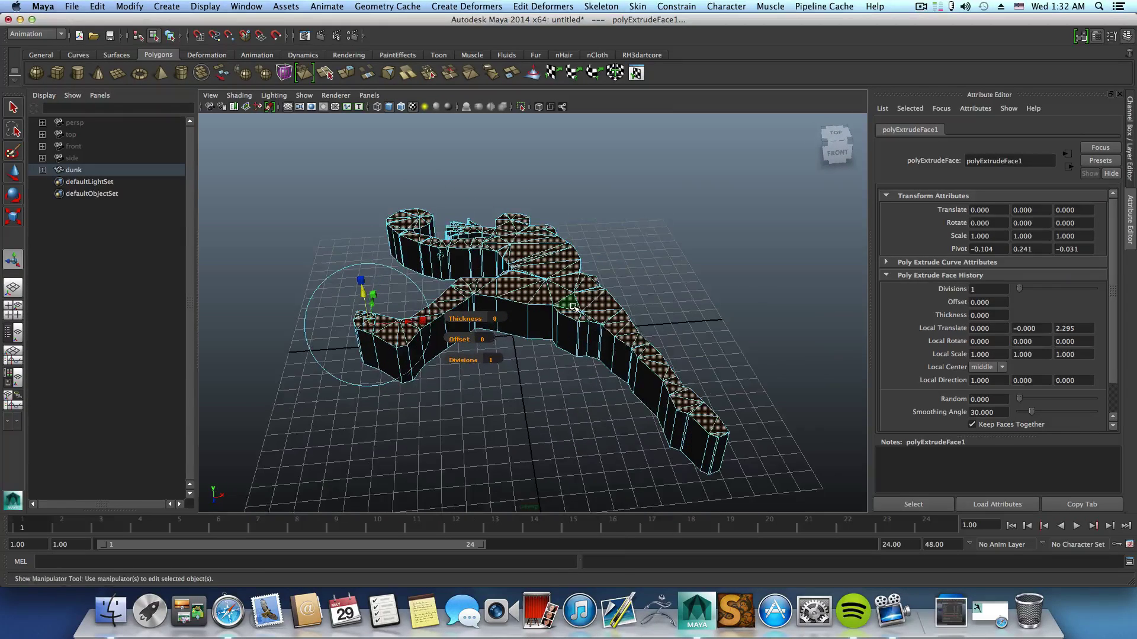
Step: Assign a new Lambert material (lambert2) to the extruded dunk mesh
right_click(573, 307)
left_click(576, 323)
key("F8")
mouse_move(553, 280)
right_mouse_down()
mouse_move(559, 528)
mouse_move(598, 511)
mouse_move(640, 519)
right_mouse_up()
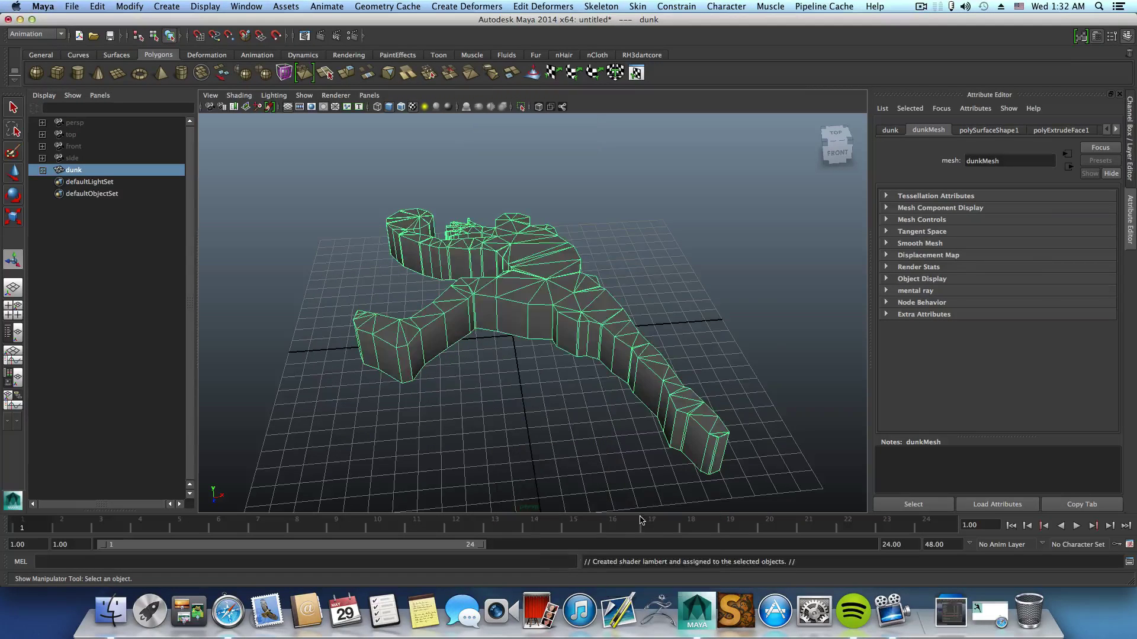
left_click_drag(652, 390, 553, 381, "alt")
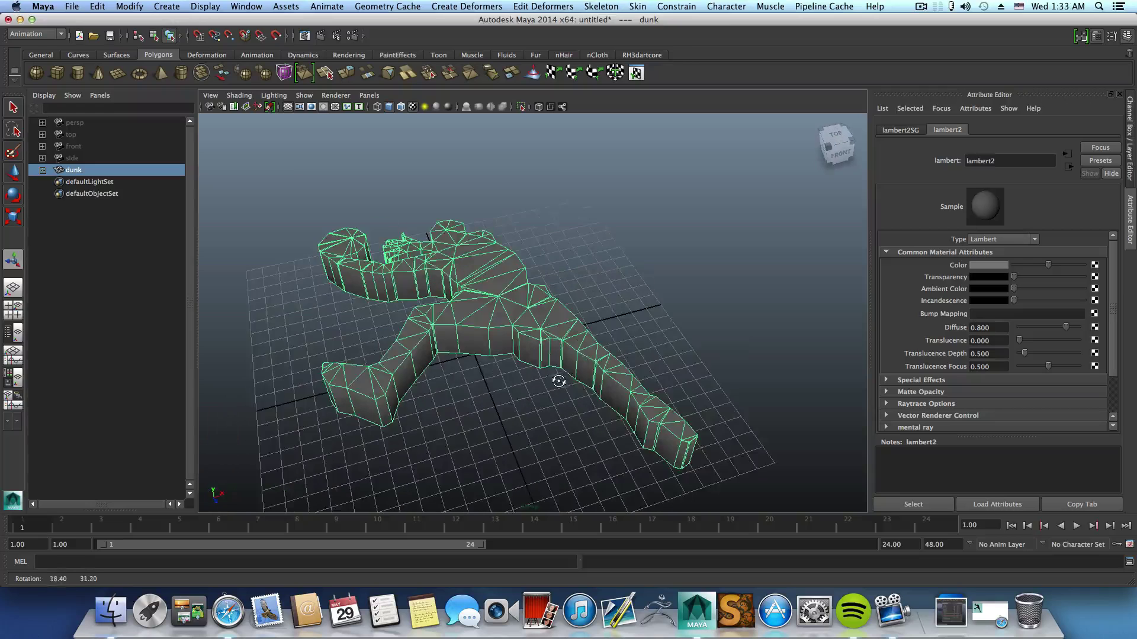
middle_click_drag(553, 381, 583, 406, "alt")
left_click_drag(584, 406, 448, 394, "alt")
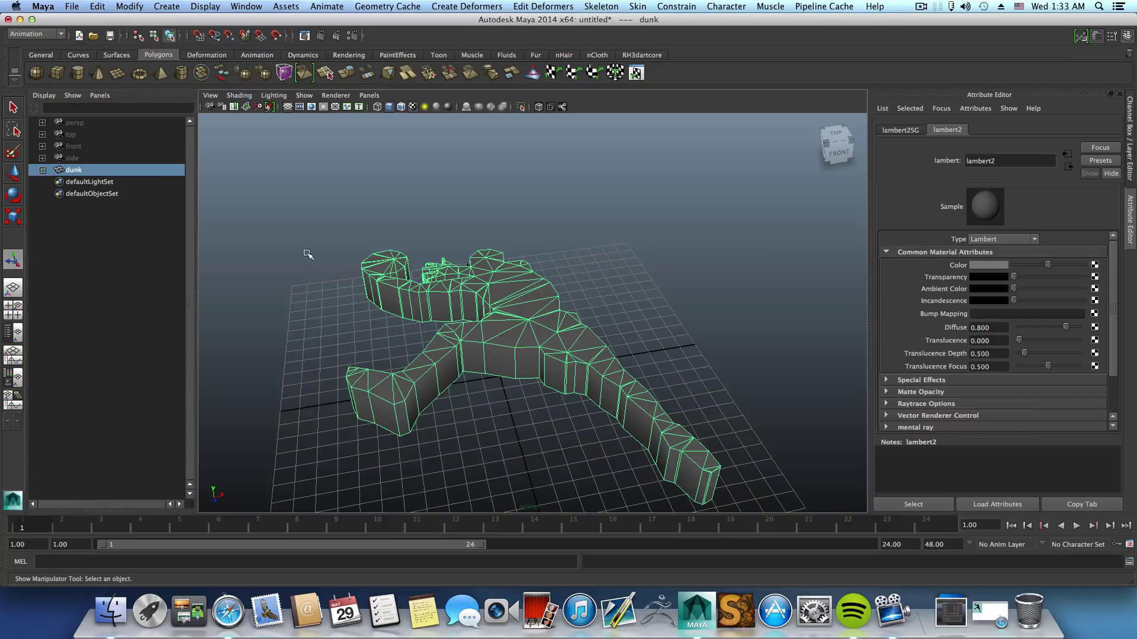
Step: Switch to the Polygons menu set and apply Normals > Set to Face on the dunk mesh
left_click(32, 36)
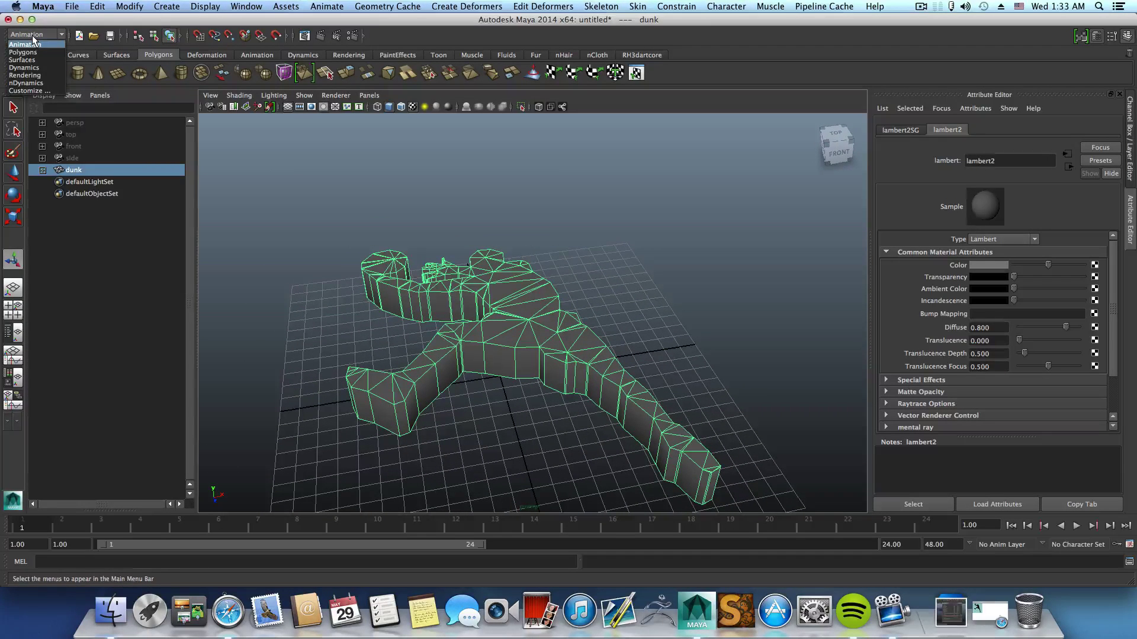
left_click(27, 45)
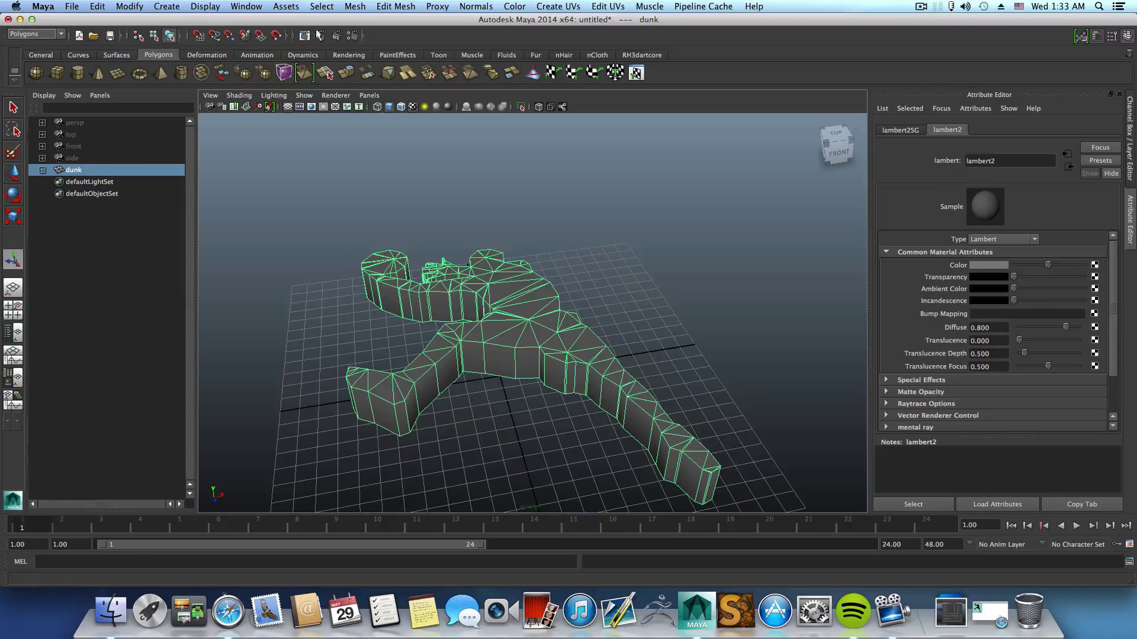
left_click(473, 6)
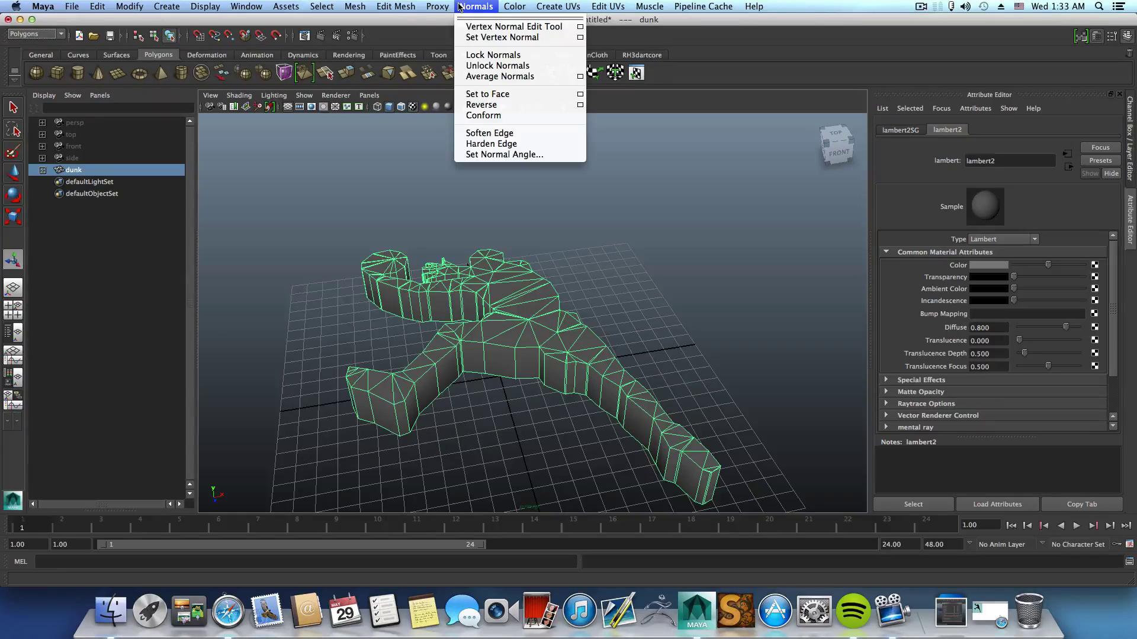
left_click(480, 95)
left_click_drag(462, 261, 475, 307, "alt")
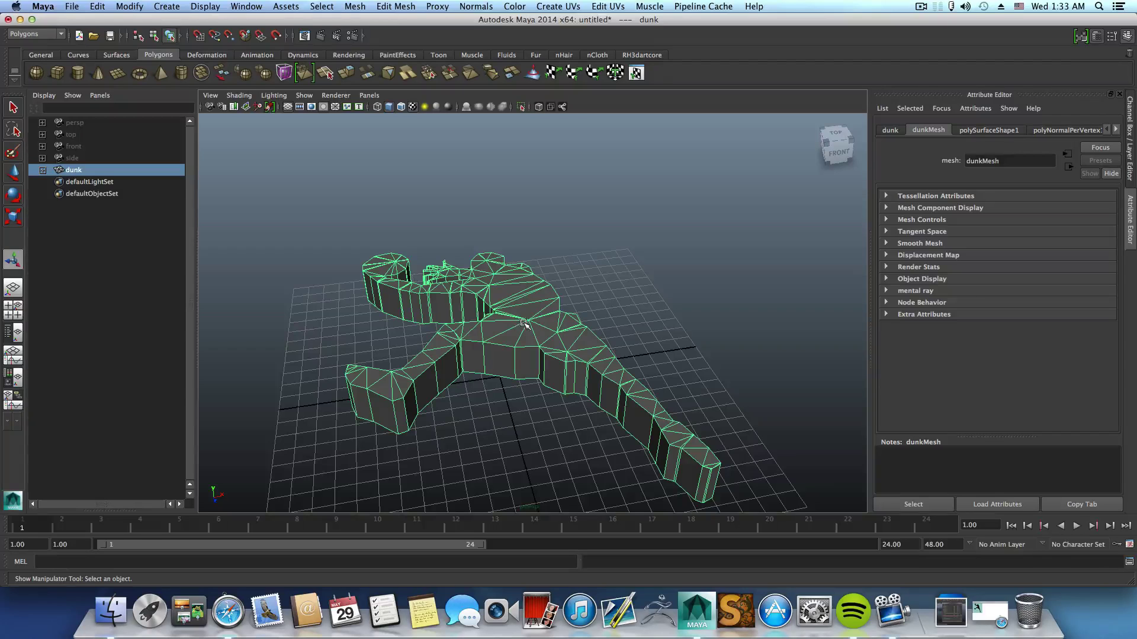
Step: Check the mesh in smooth preview, then return it to faceted display
key("3")
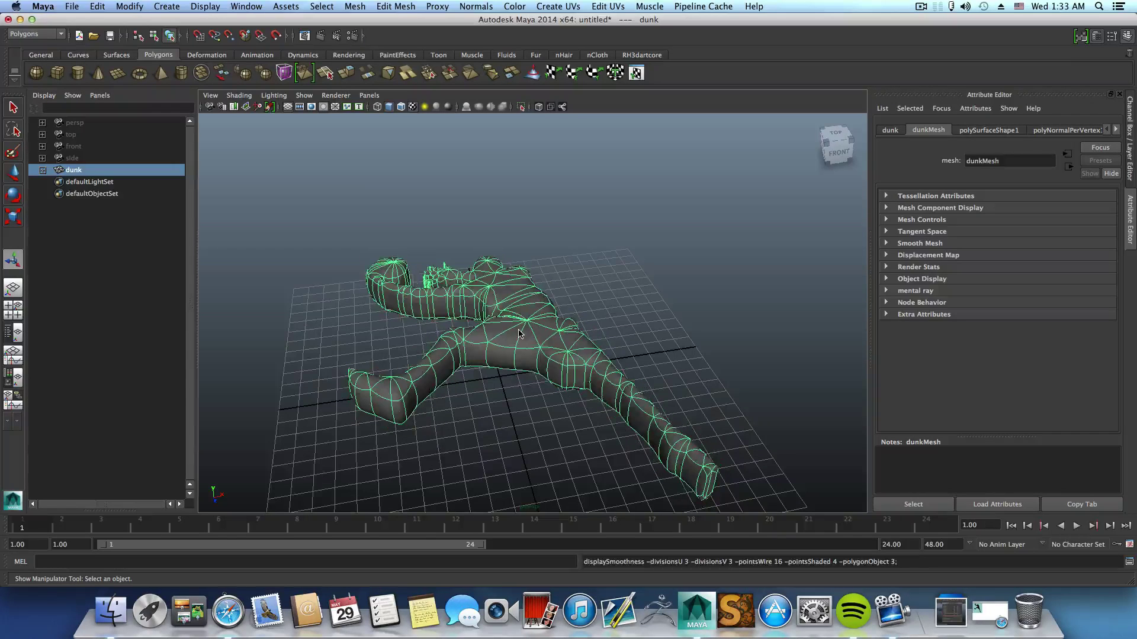
left_click_drag(530, 372, 524, 431, "alt")
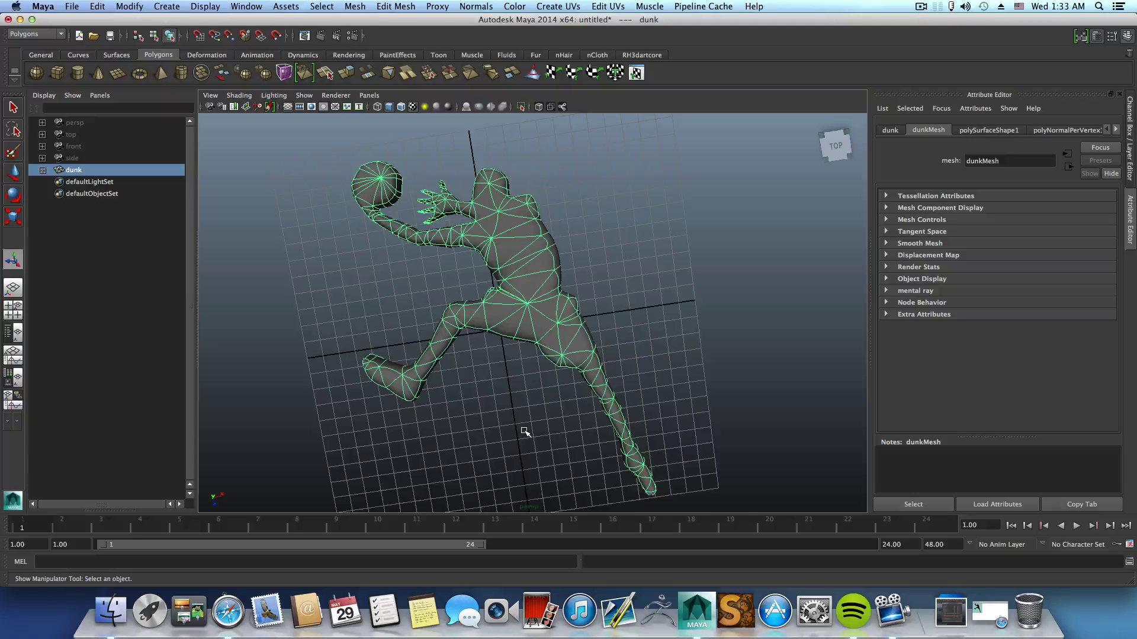
key("1")
left_click_drag(527, 416, 549, 353, "alt")
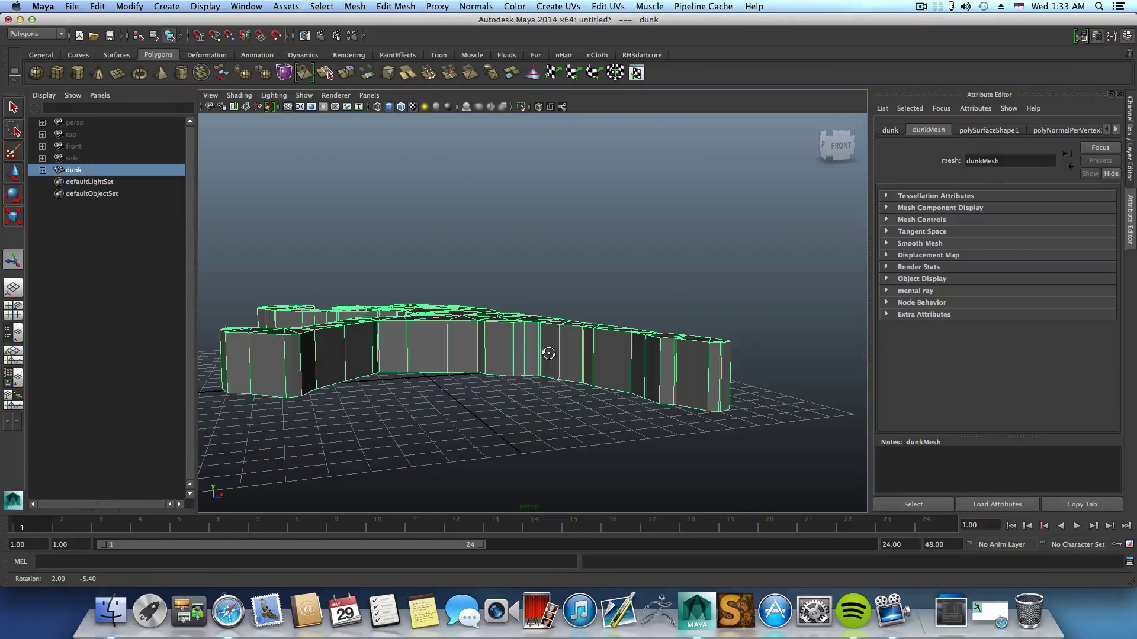
Step: Insert two edge loops around the side walls of the dunk mesh
right_click(568, 350, "shift")
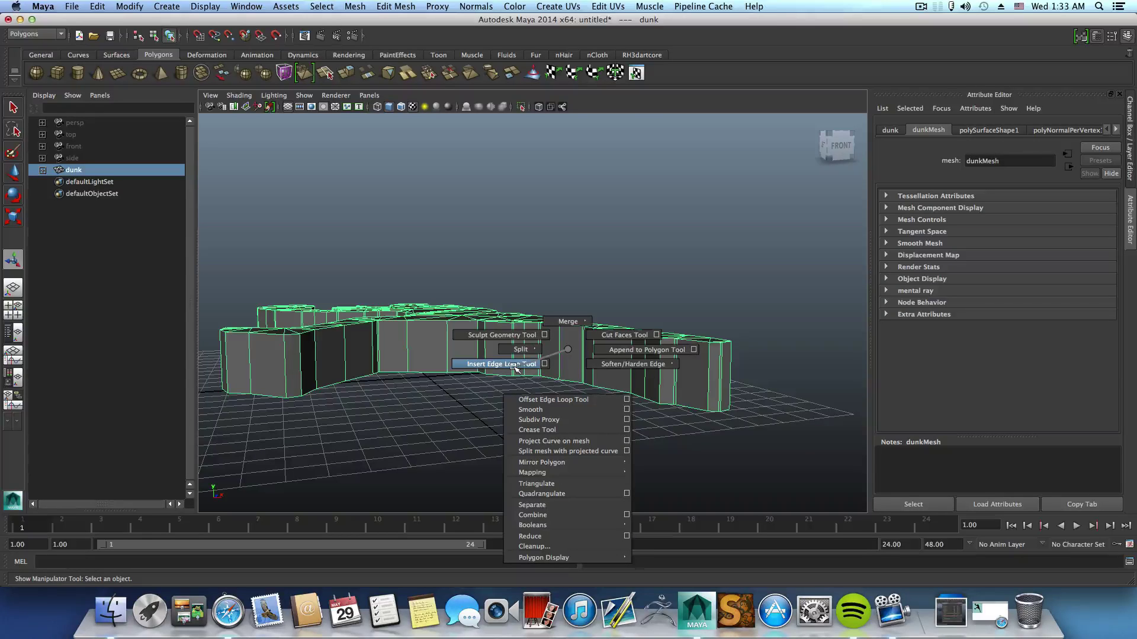
left_click(569, 349)
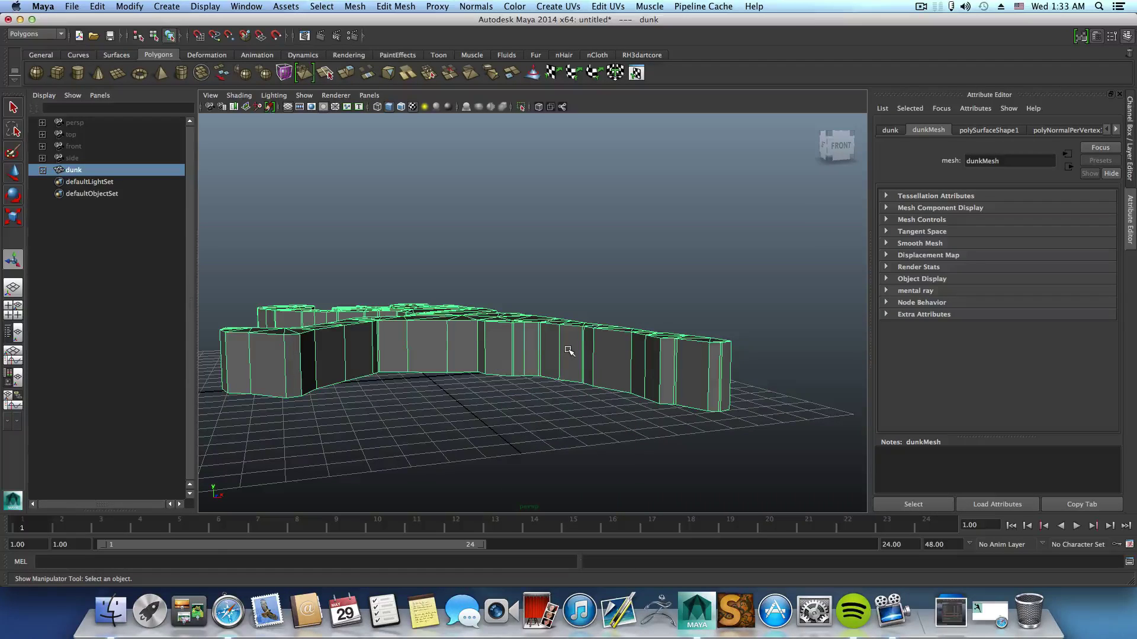
right_click_drag(568, 350, 523, 363, "shift")
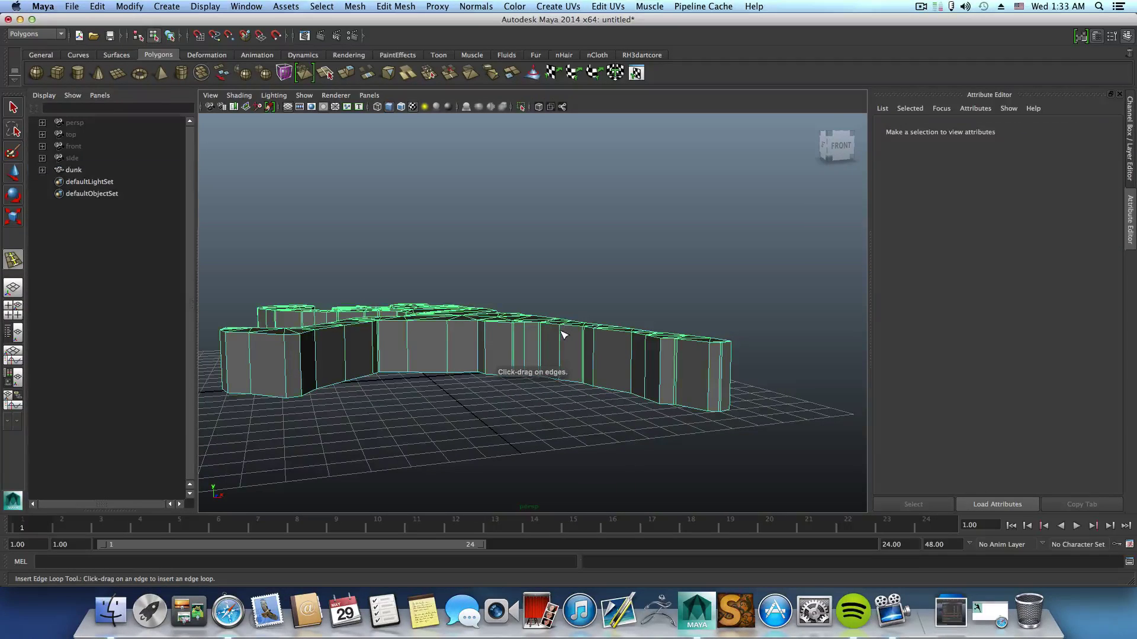
left_click(564, 335)
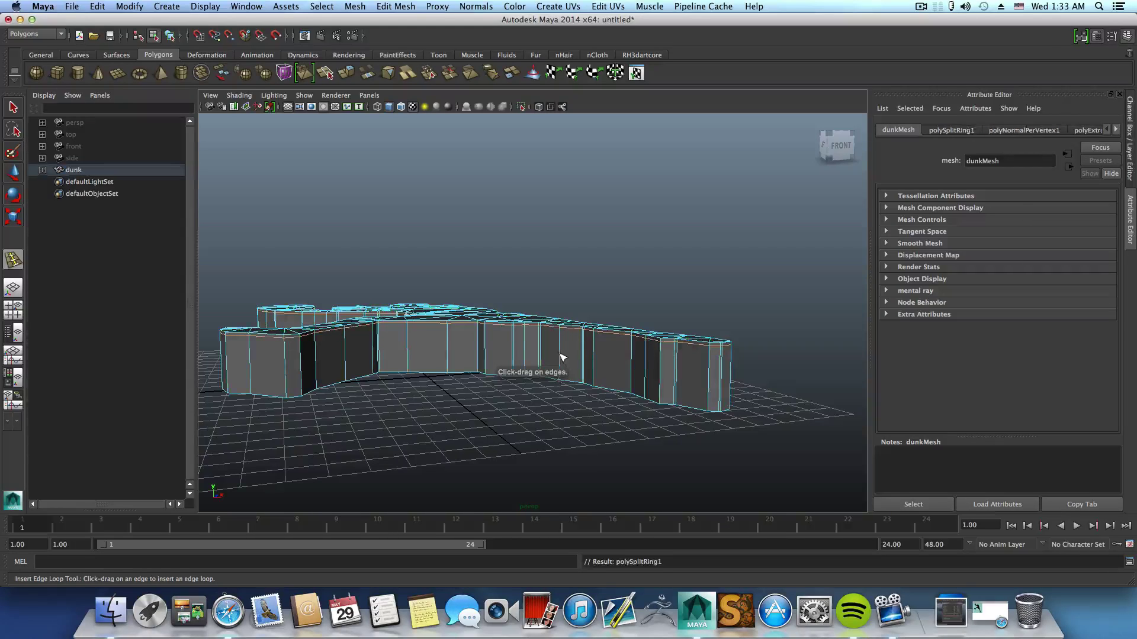
left_click_drag(562, 358, 655, 393)
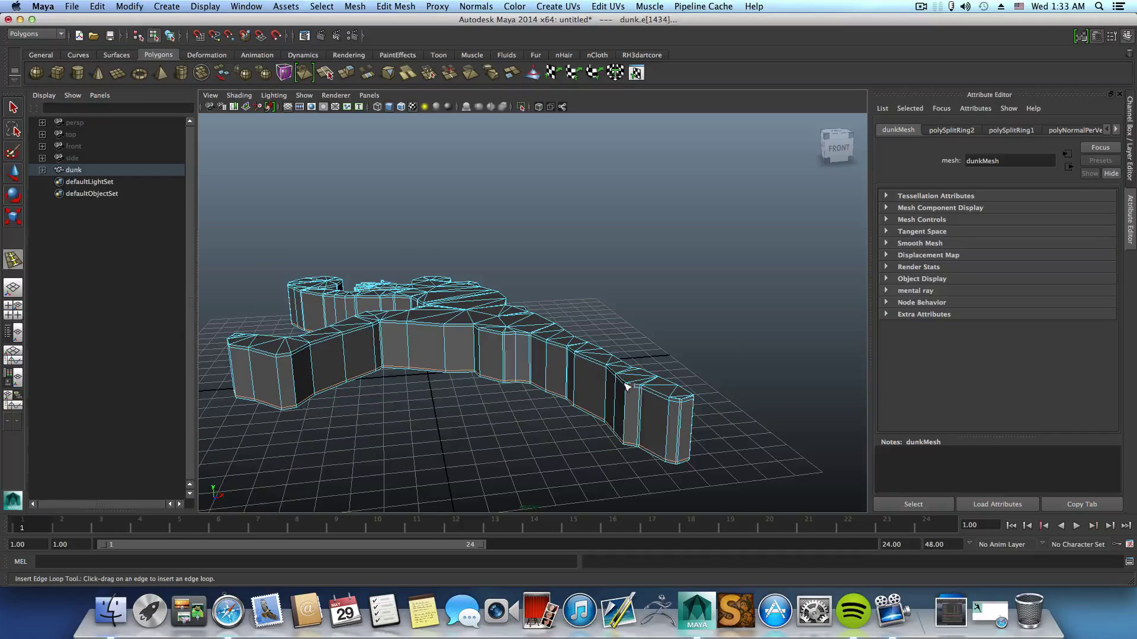
right_click_drag(614, 392, 630, 416, "alt")
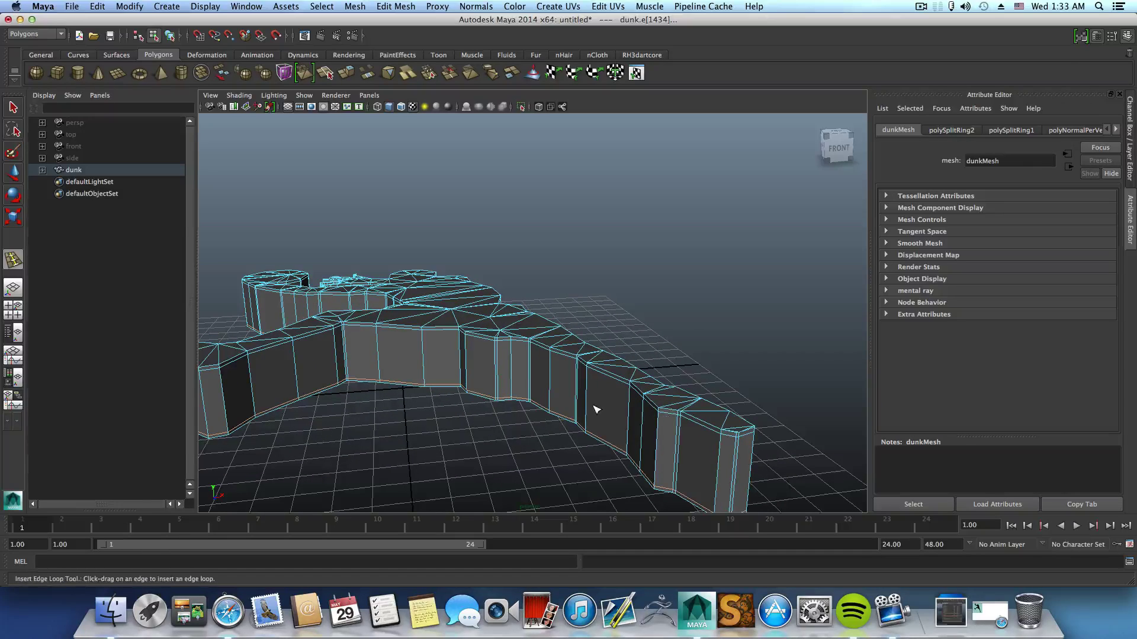
Step: Preview the looped mesh smoothed and frame the whole figure
key("3")
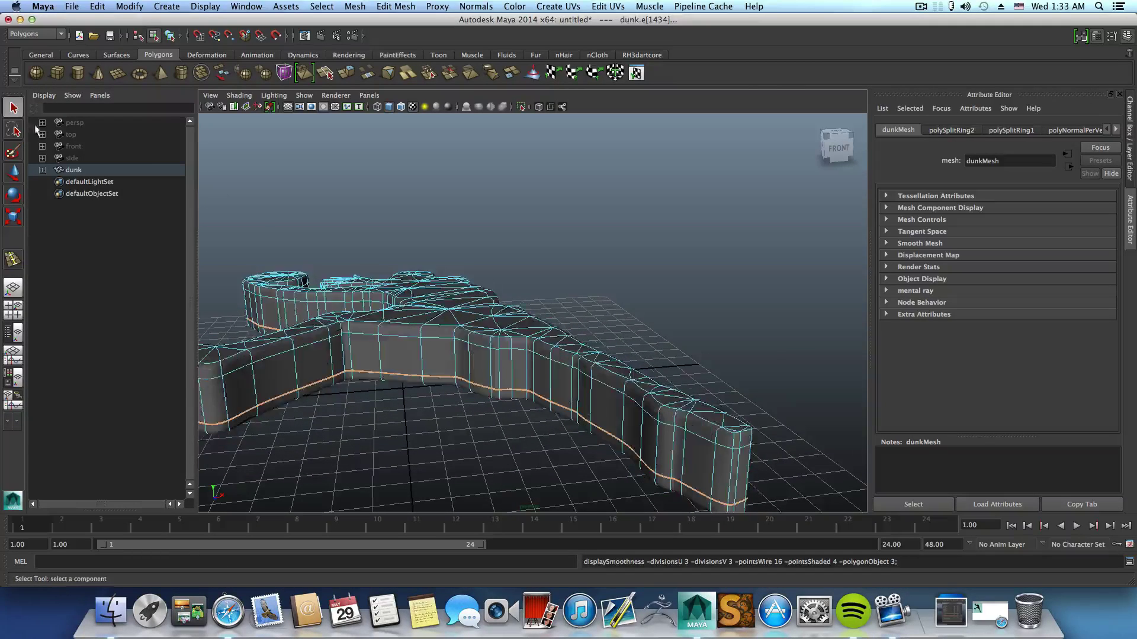
key("f")
left_click_drag(473, 354, 620, 248, "alt")
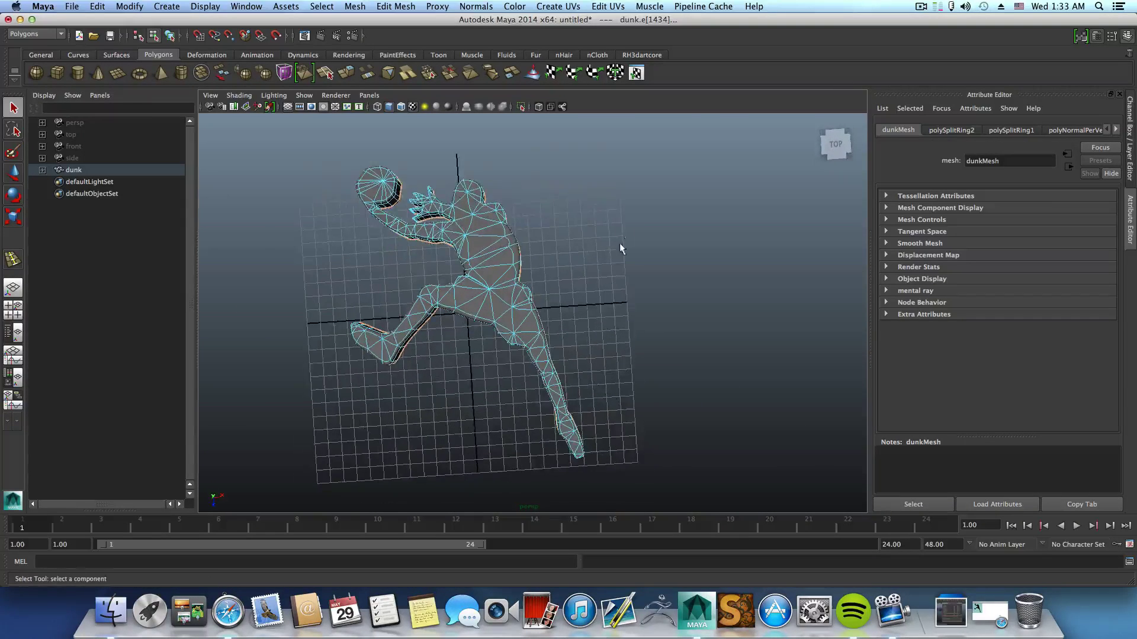
Step: Reassign the existing lambert2 material to the whole dunk mesh
right_click(490, 229)
key("F8")
right_click(491, 230)
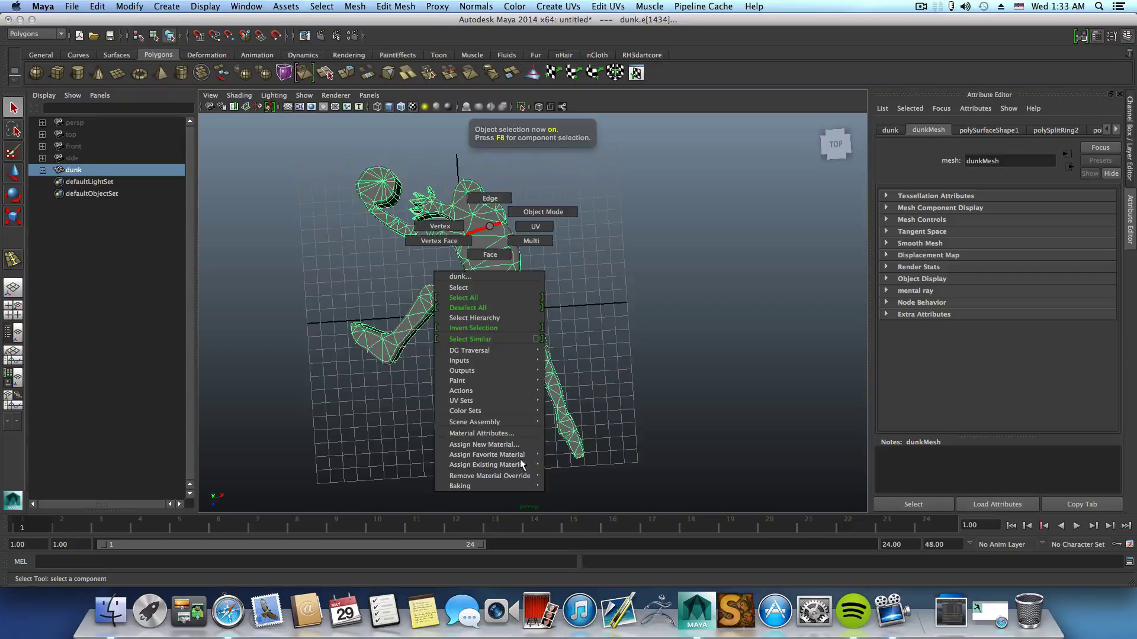
mouse_move(519, 462)
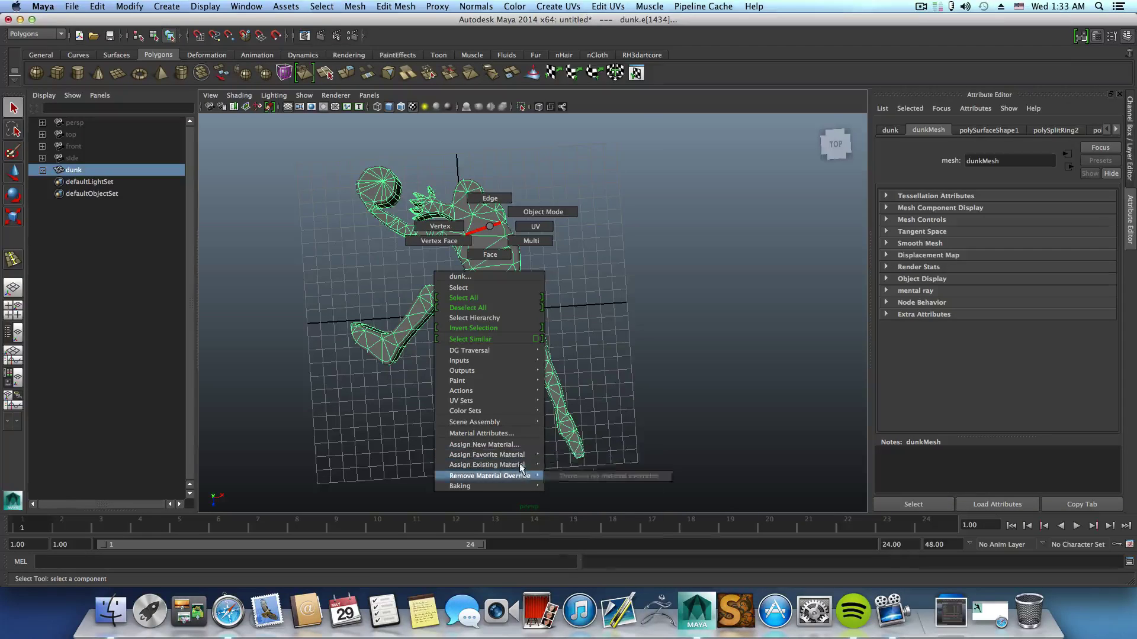
left_click(543, 212)
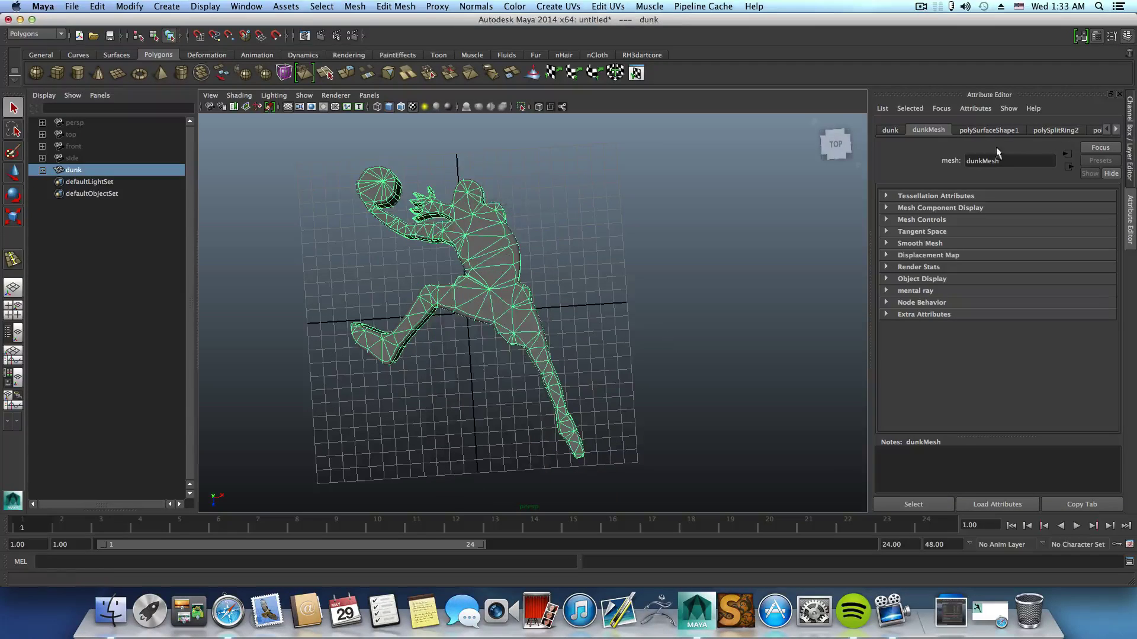
Step: Set the lambert2 colour to black in the Attribute Editor, then deselect
left_click(1118, 131)
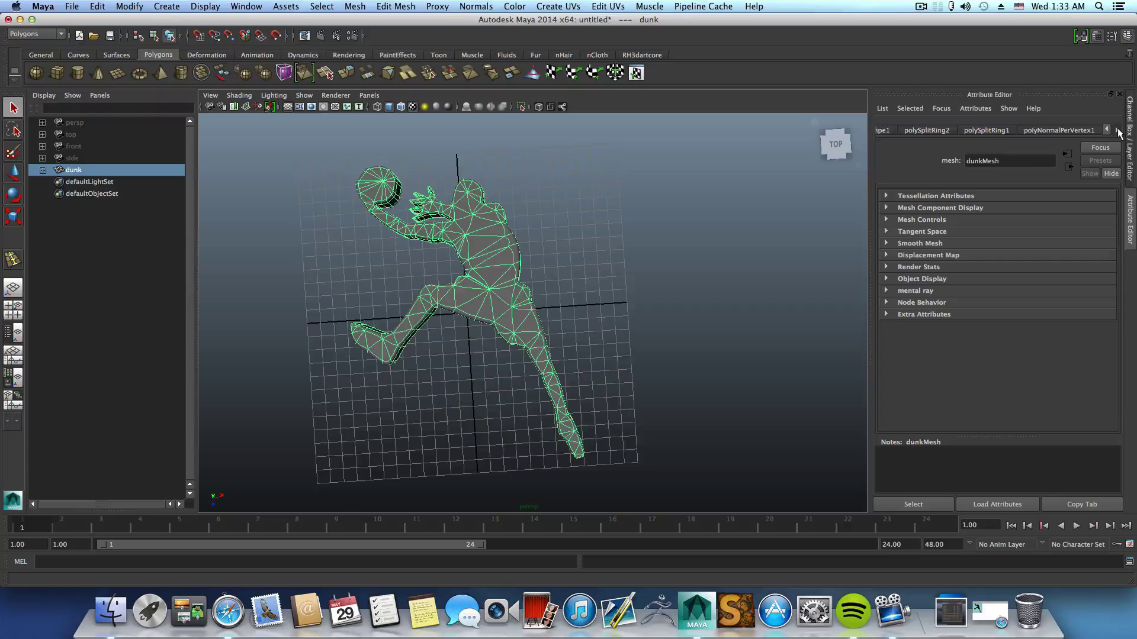
left_click(1056, 131)
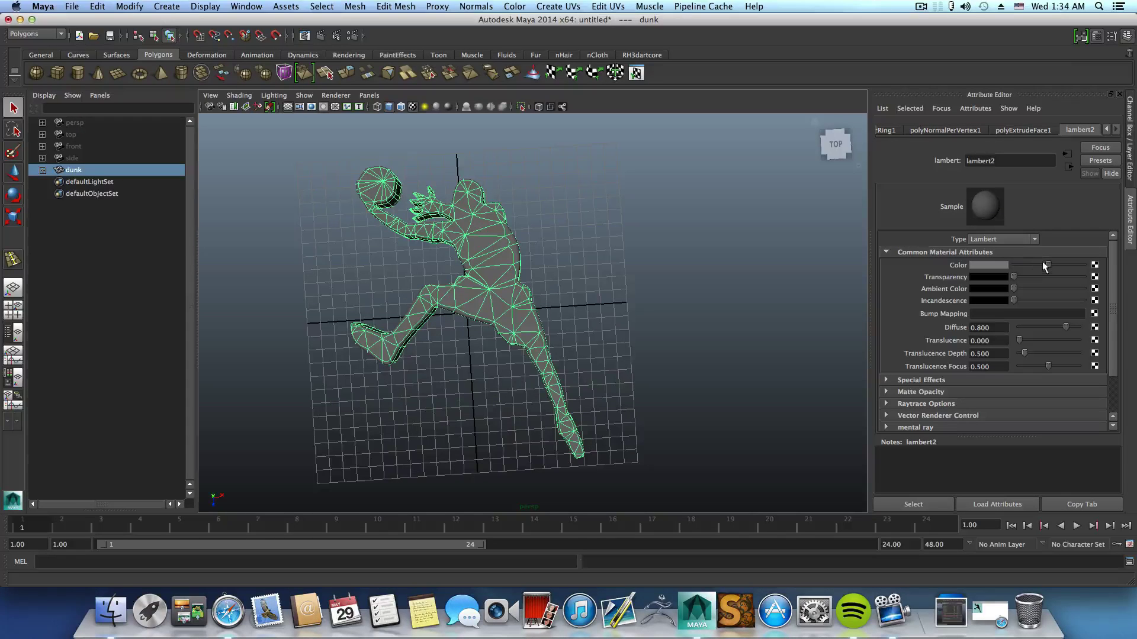
left_click_drag(1047, 267, 1013, 267)
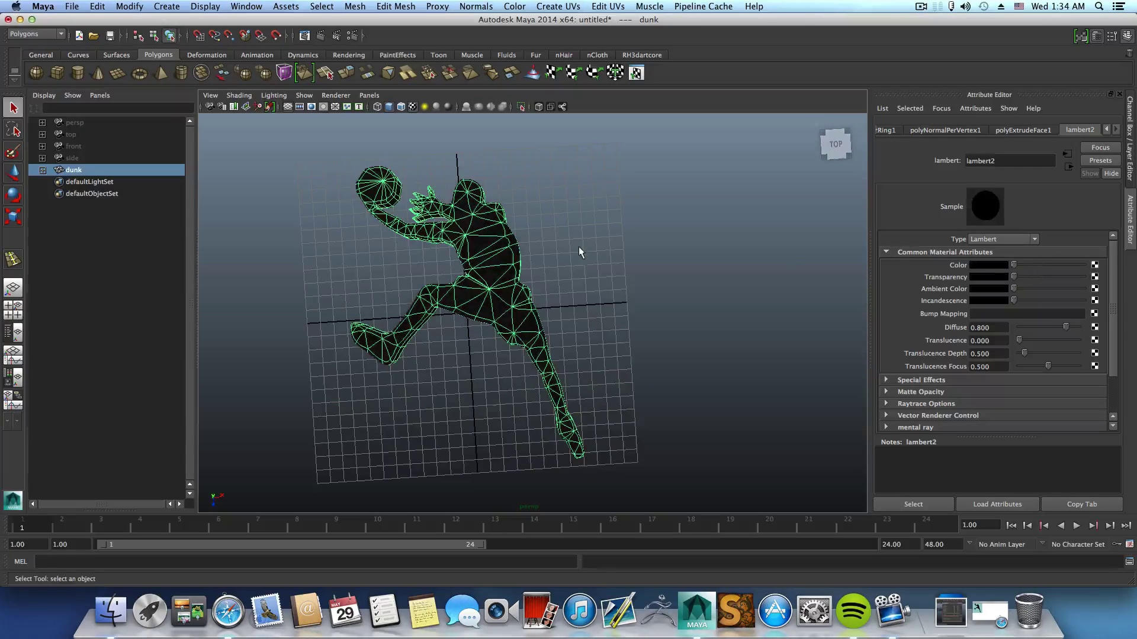
left_click(577, 251)
left_click_drag(576, 248, 506, 395, "alt")
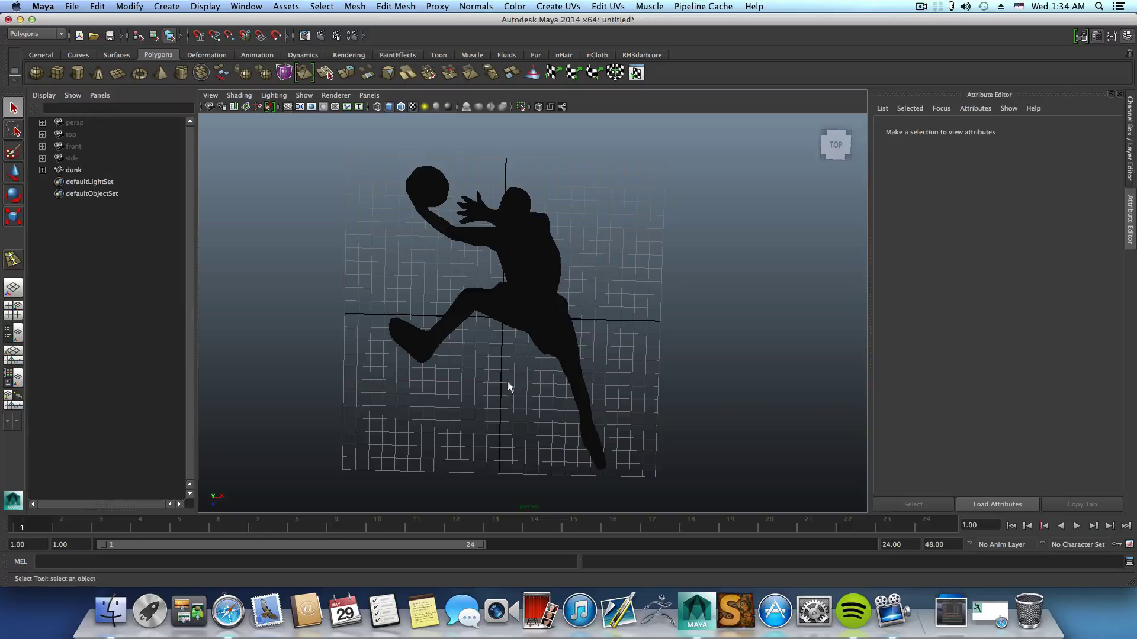
left_click_drag(516, 291, 597, 248, "alt")
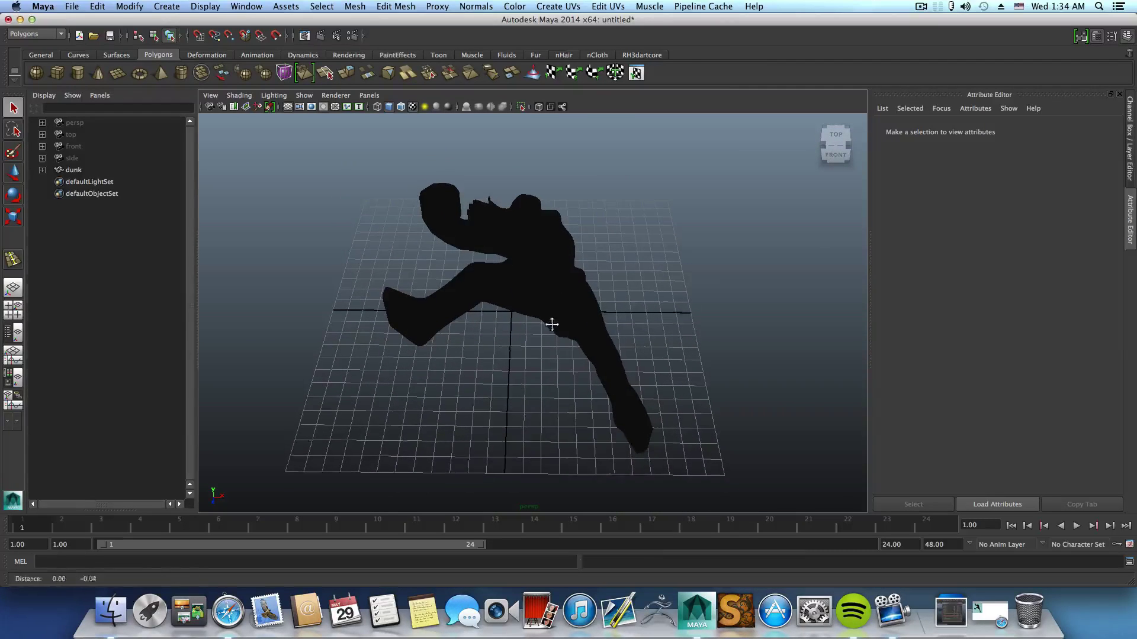
left_click_drag(521, 318, 549, 375, "alt")
right_click_drag(548, 375, 547, 358, "alt")
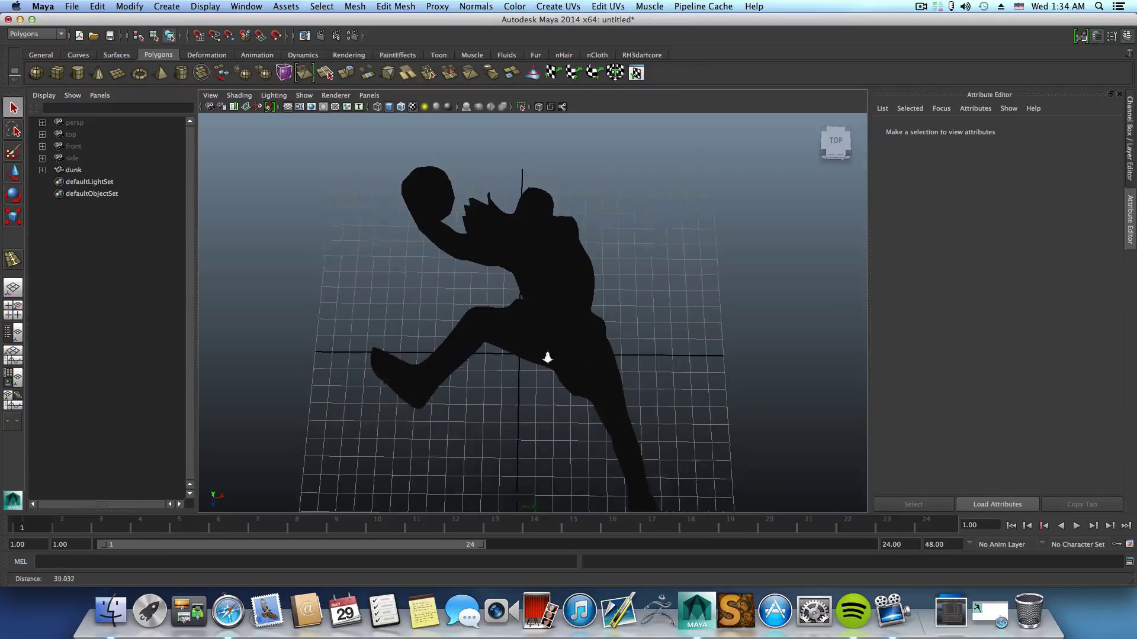